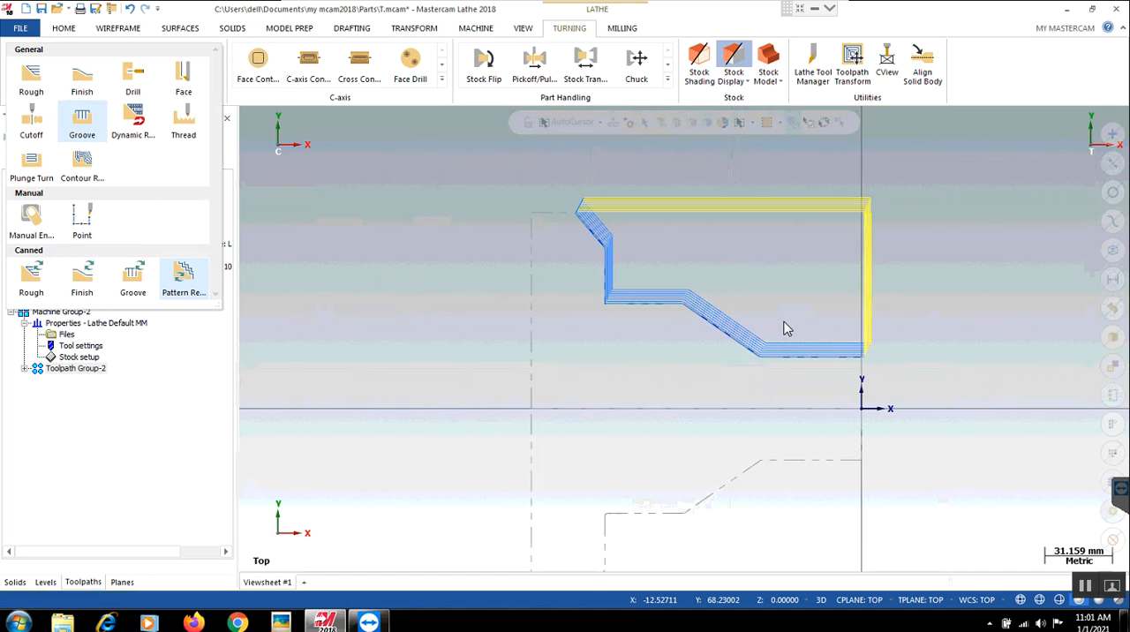
- Start a new part file, discarding the unsaved changes to T.mcam
click(405, 336)
click(23, 10)
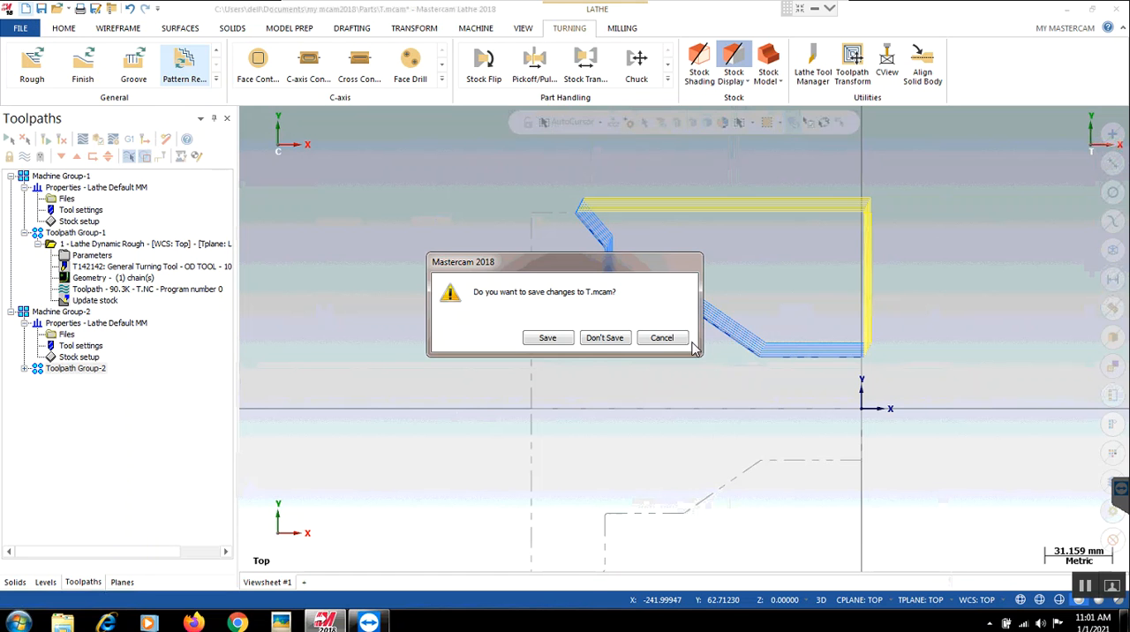
click(604, 338)
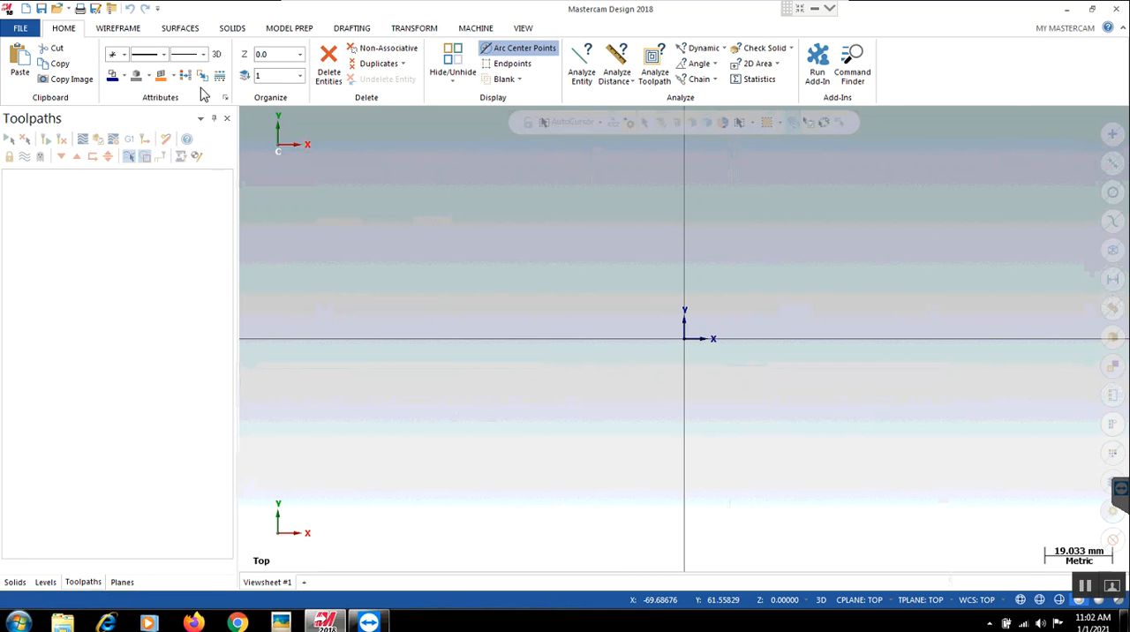
- Draw a multi-line stepped profile from the origin: a vertical, a horizontal about 49 mm long, a slope, a shorter horizontal and a final vertical
click(121, 29)
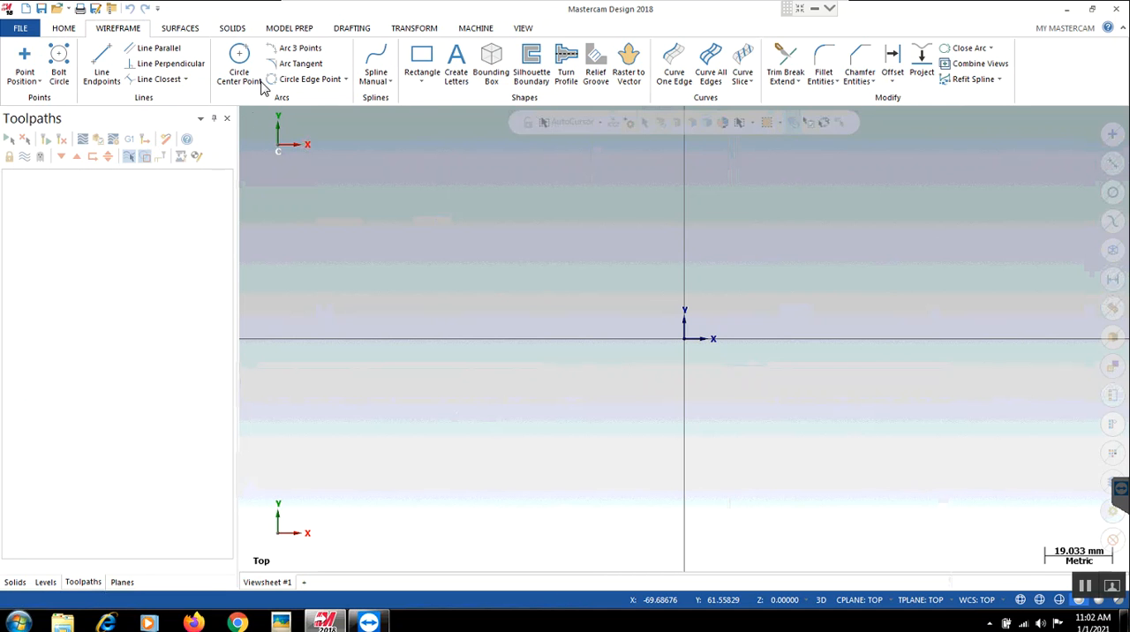
click(103, 69)
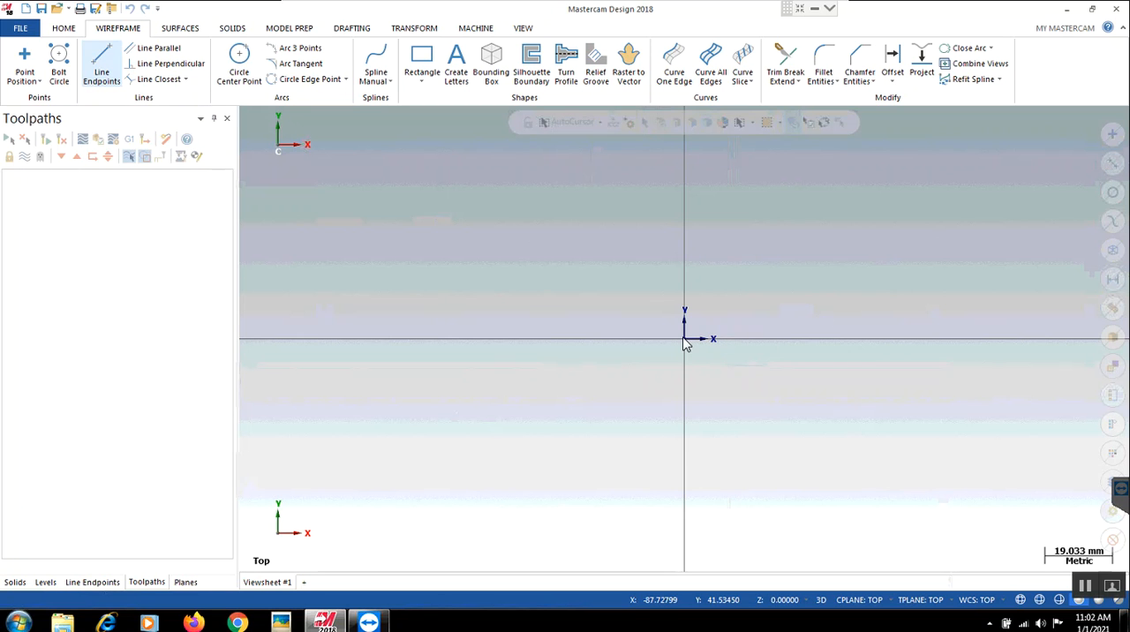
click(685, 282)
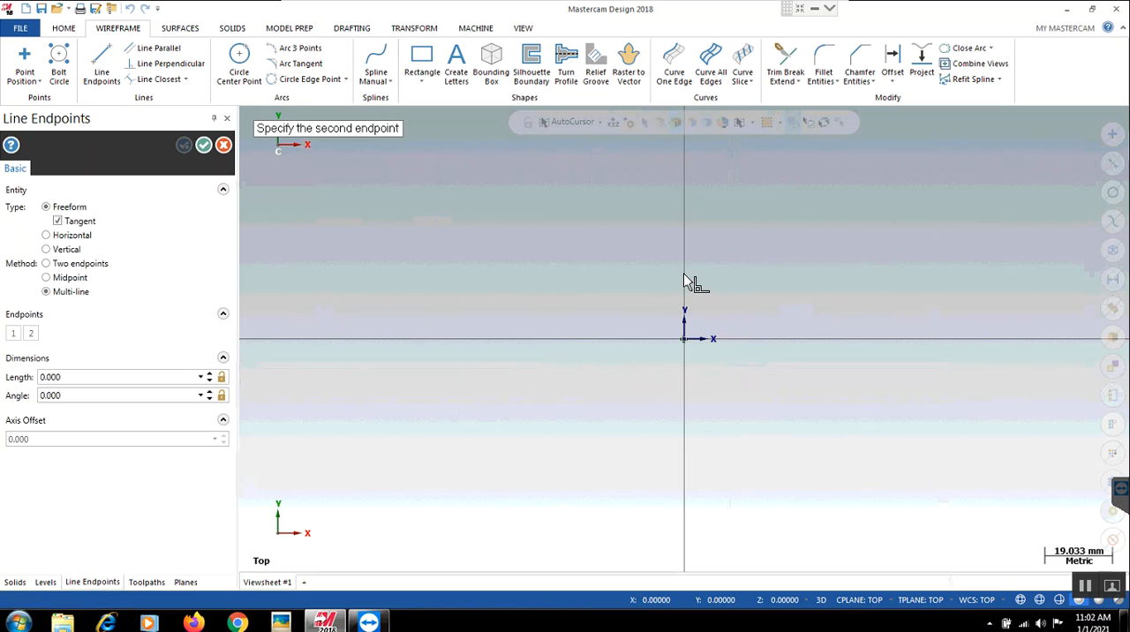
click(510, 274)
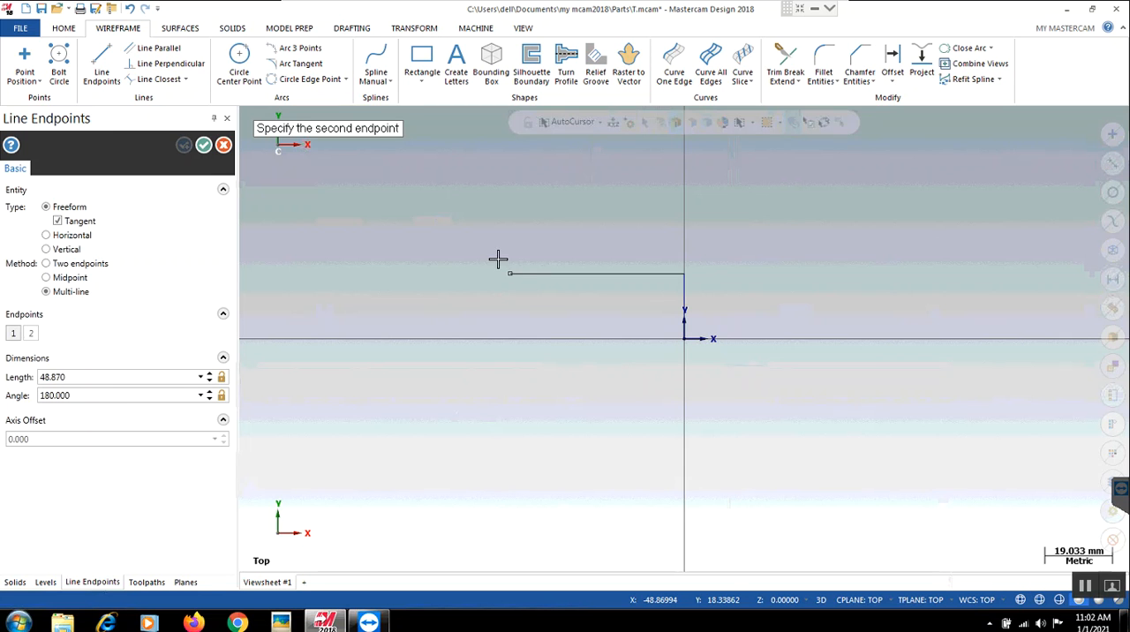
click(446, 223)
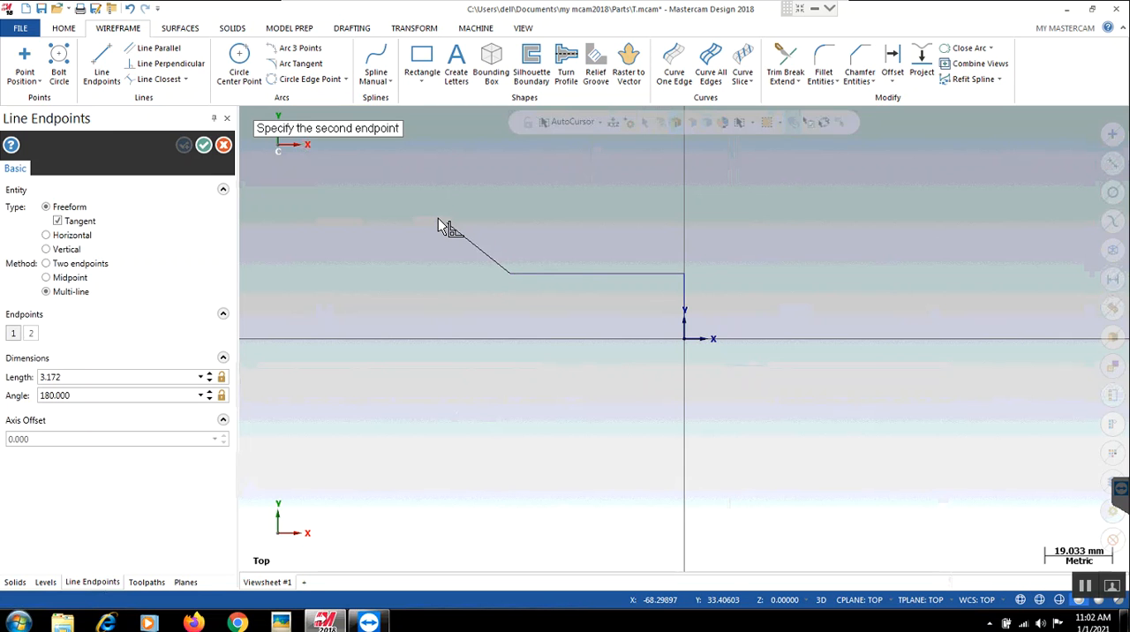
click(364, 226)
click(369, 171)
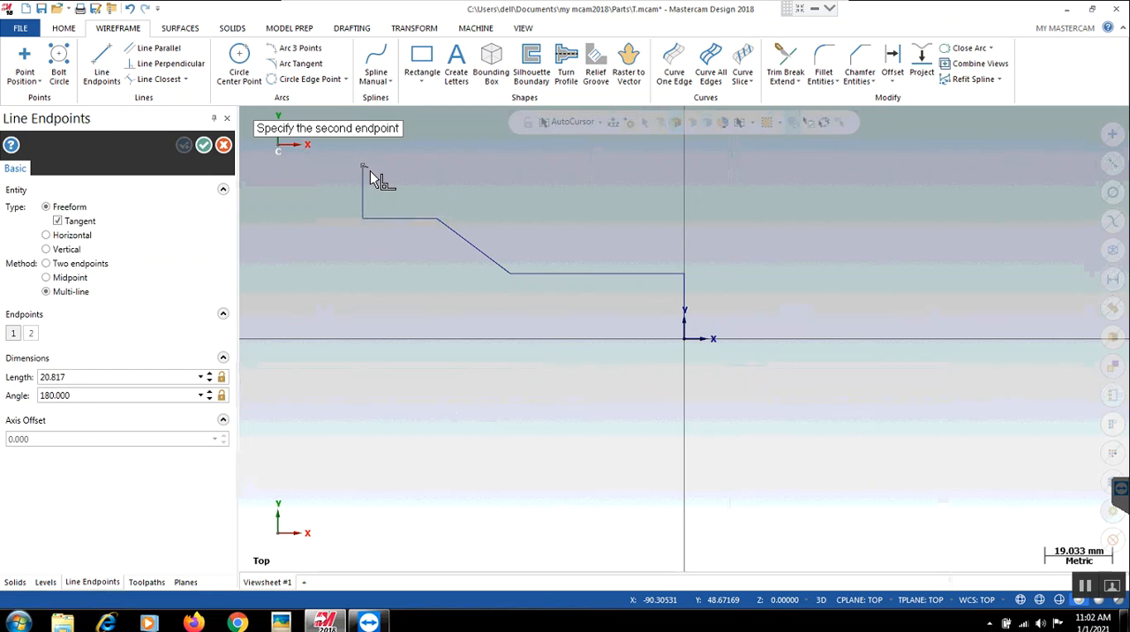
click(204, 145)
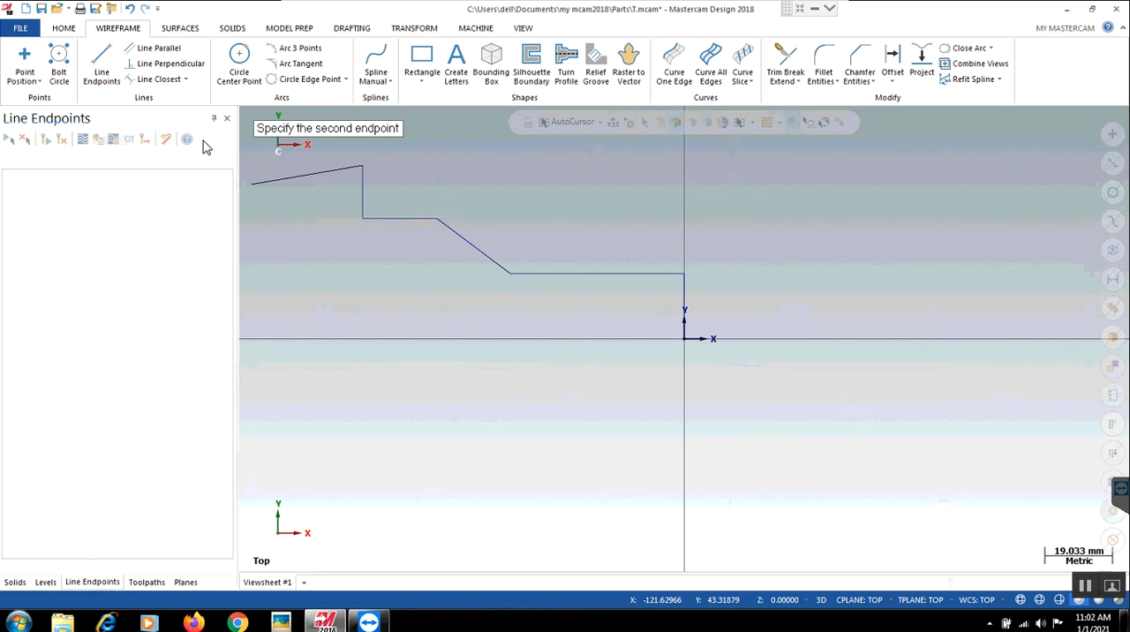
key(Escape)
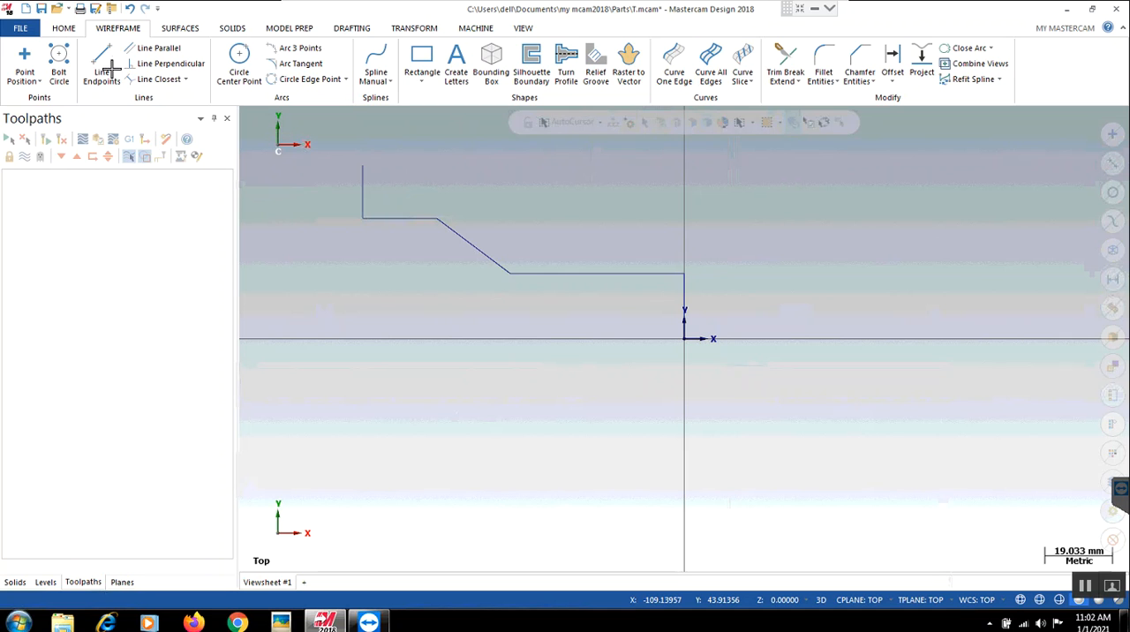
- Add the default lathe machine and expand the properties of its machine group
click(472, 27)
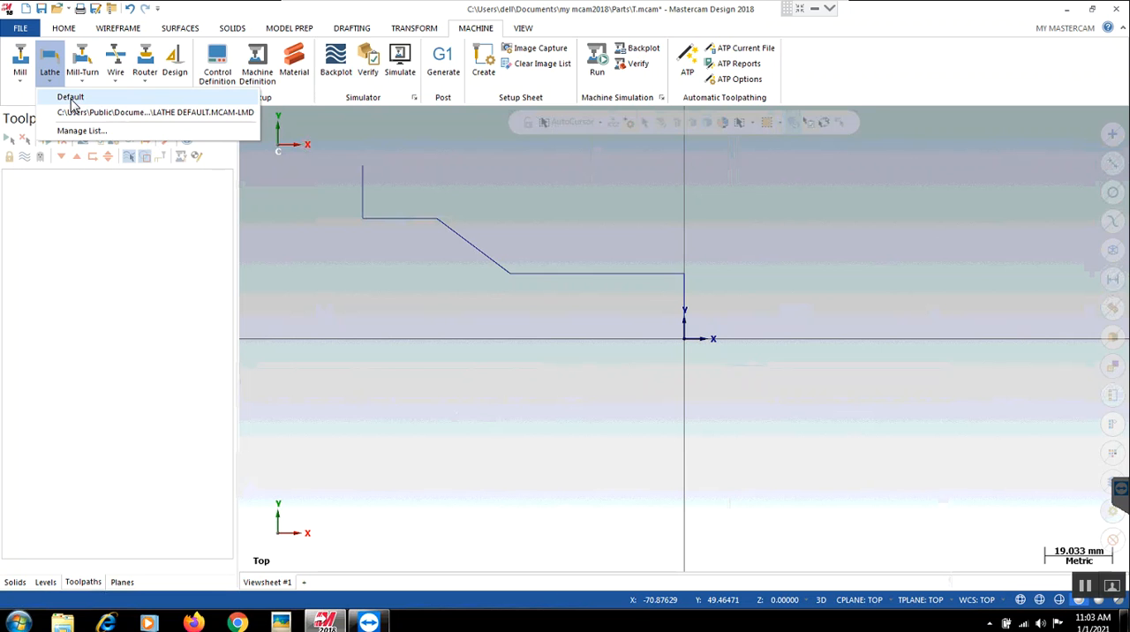
click(73, 99)
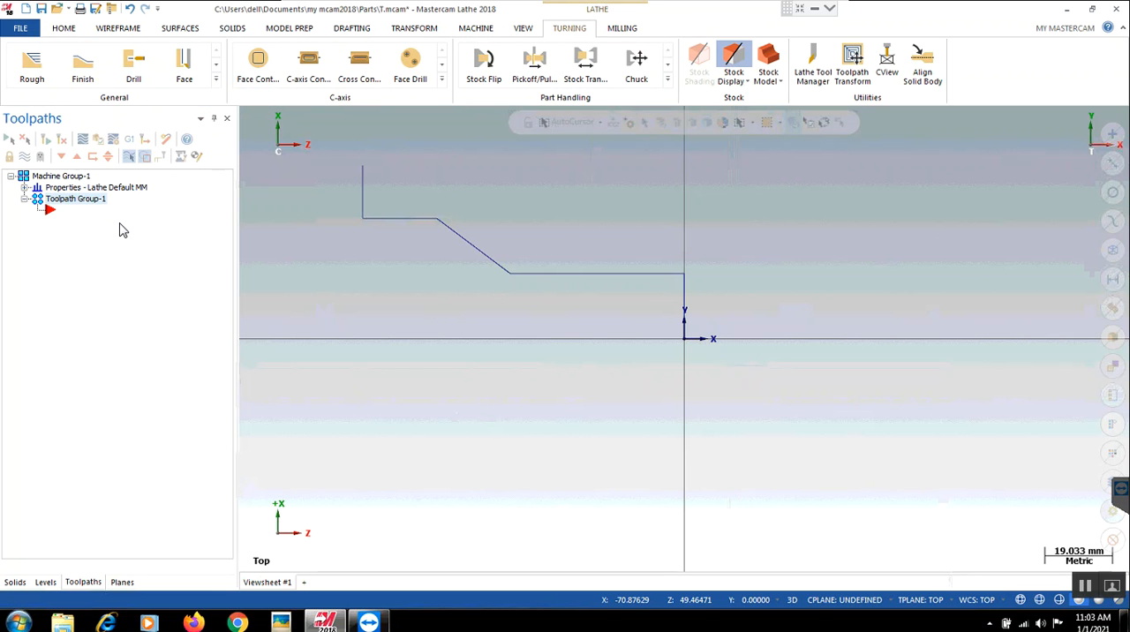
click(24, 188)
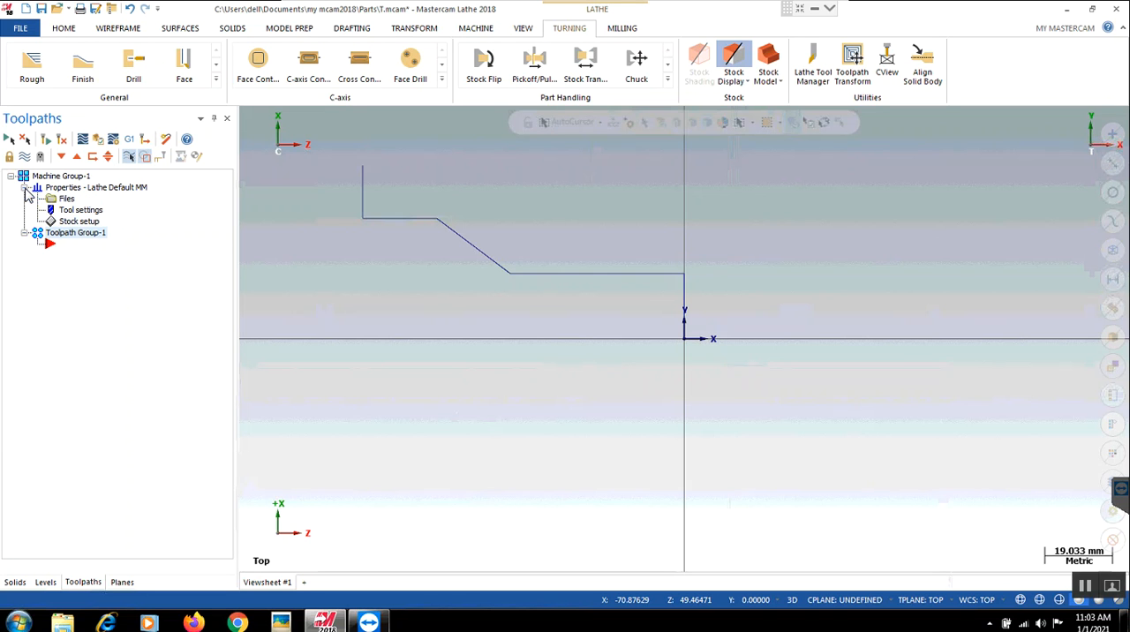
- Define the left spindle stock as a cylinder from two points: the upper end of the profile's last vertical line and the origin
click(78, 222)
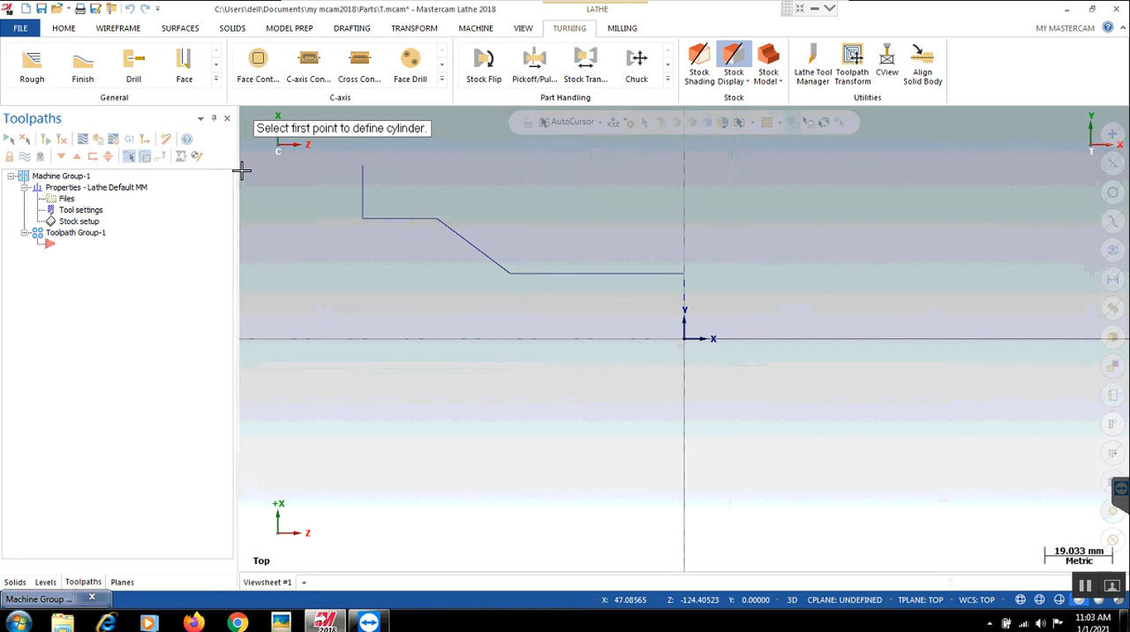
click(362, 166)
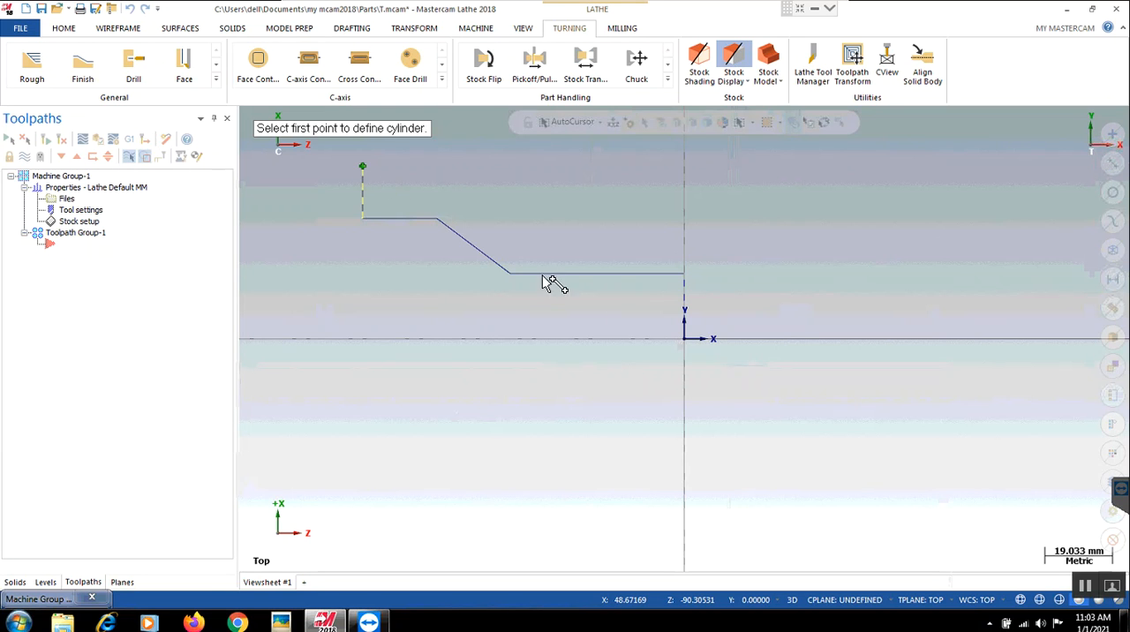
click(687, 344)
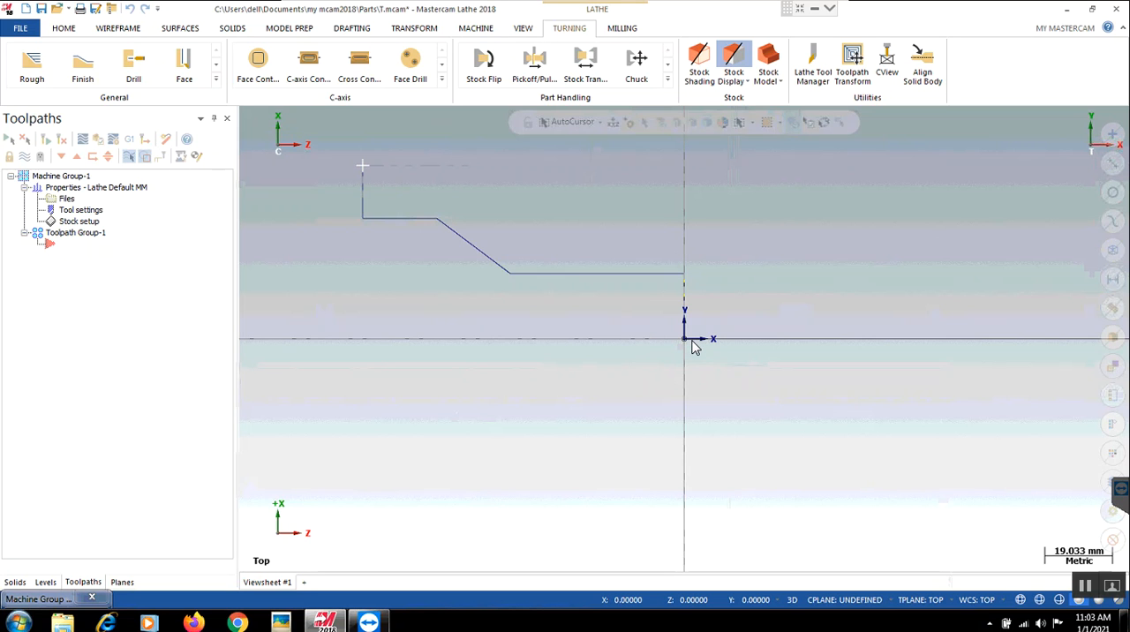
click(693, 346)
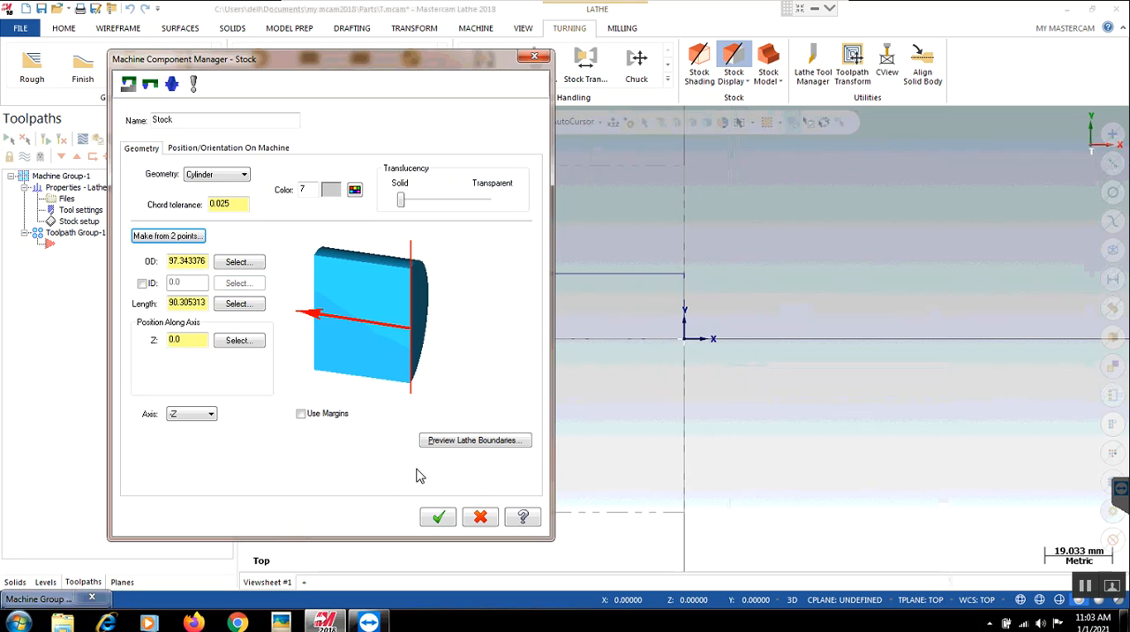
click(440, 519)
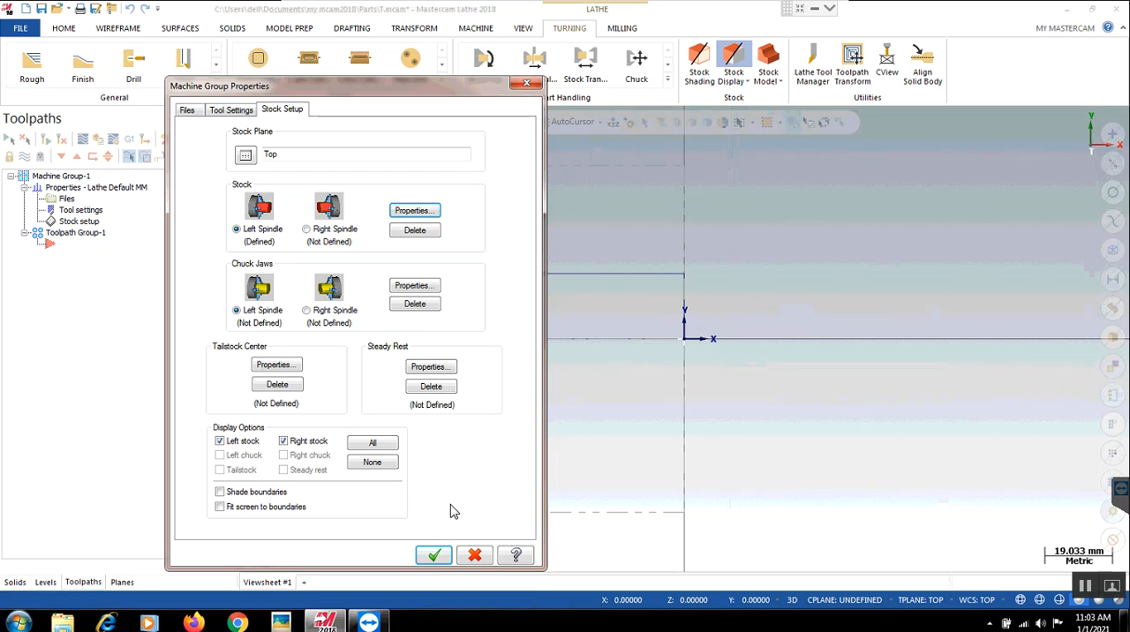
click(436, 557)
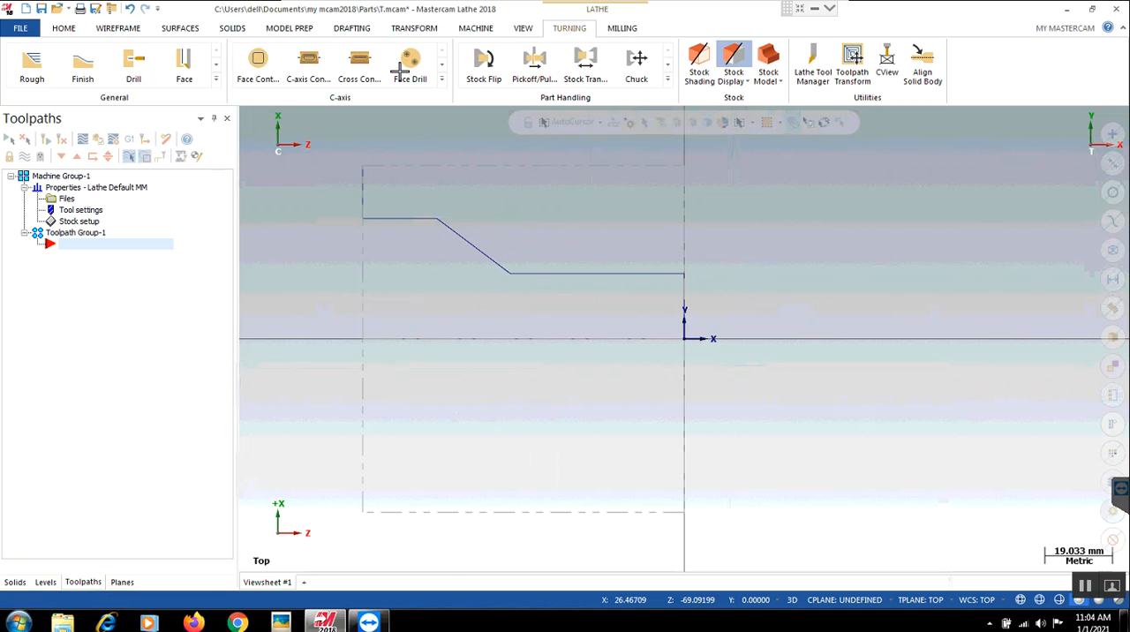
- Create a lathe Finish toolpath chained from the front horizontal line to the last vertical line, using tool T1212 OD Right 55 deg
click(217, 80)
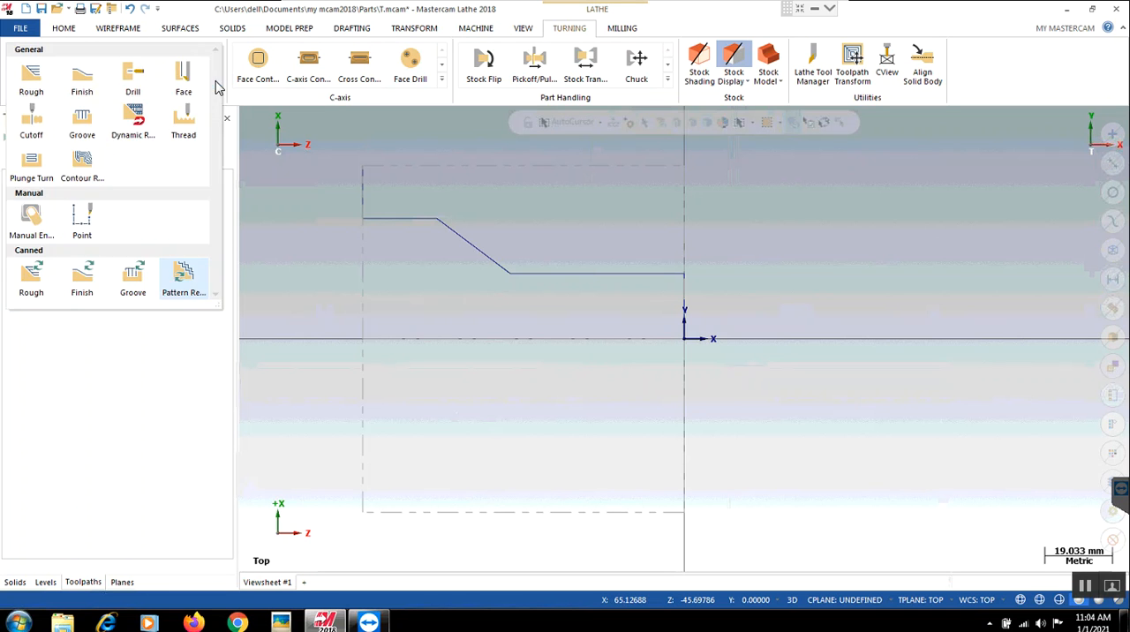
click(92, 82)
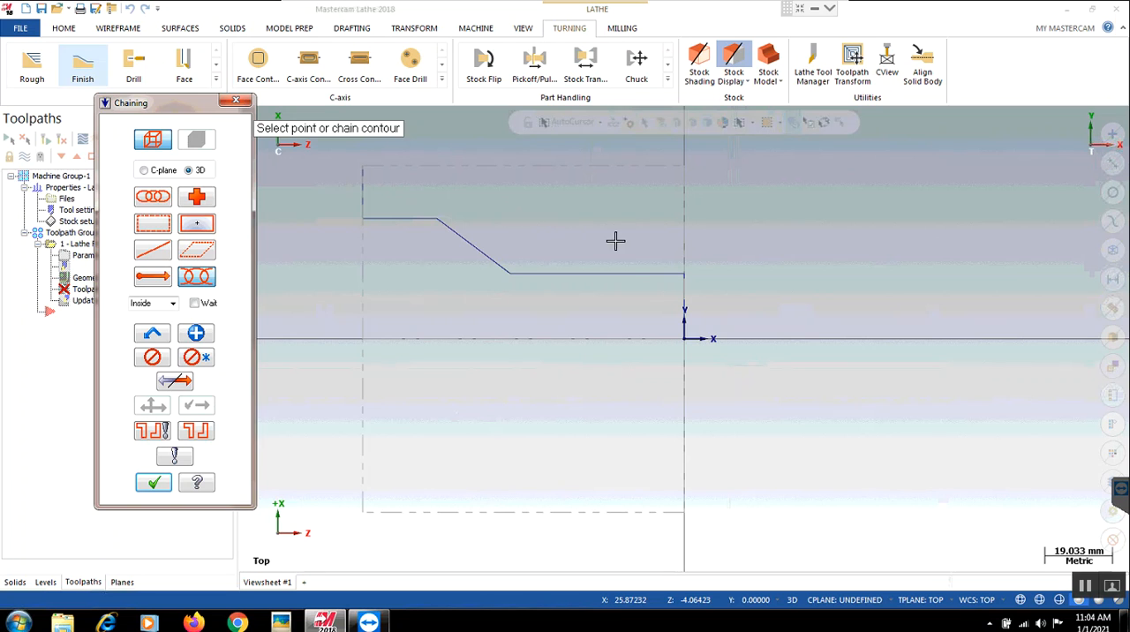
click(635, 265)
click(368, 181)
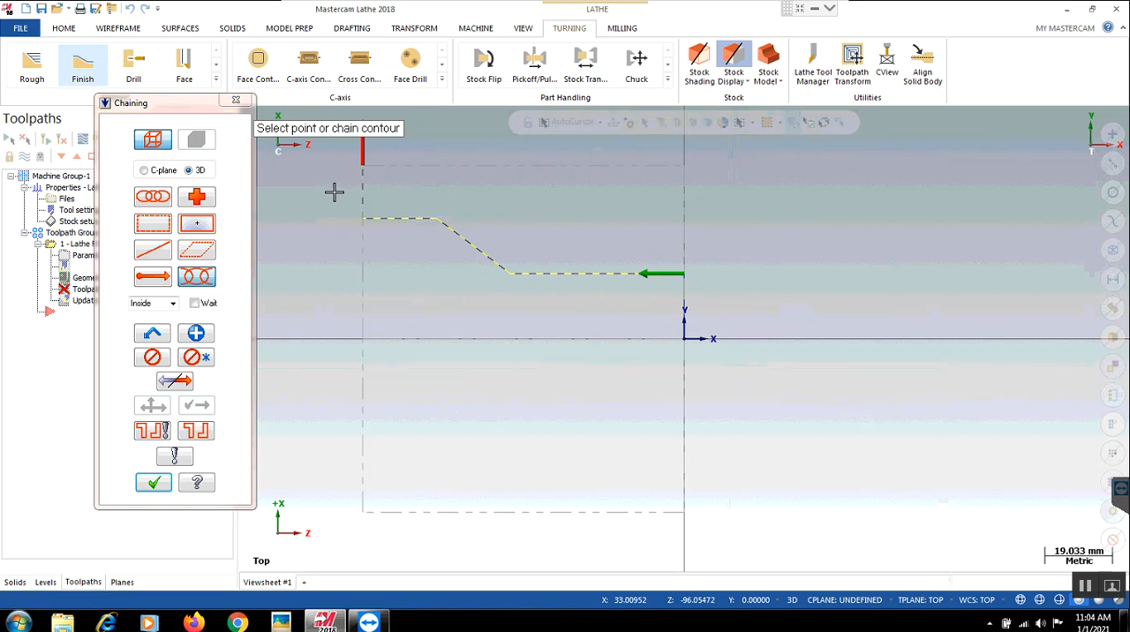
click(156, 485)
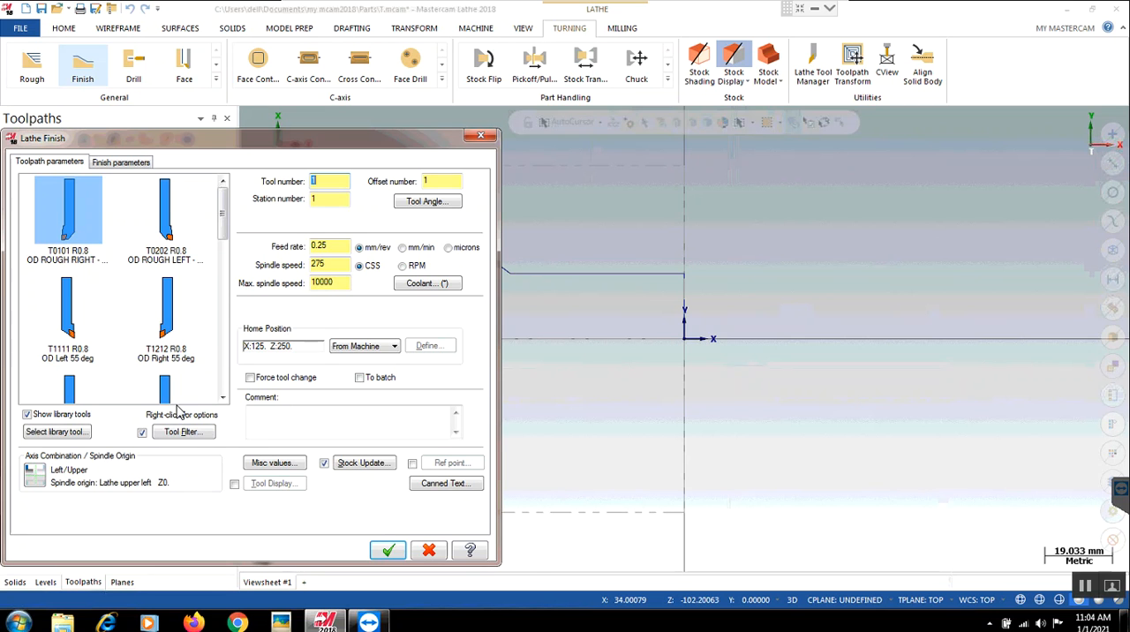
click(166, 328)
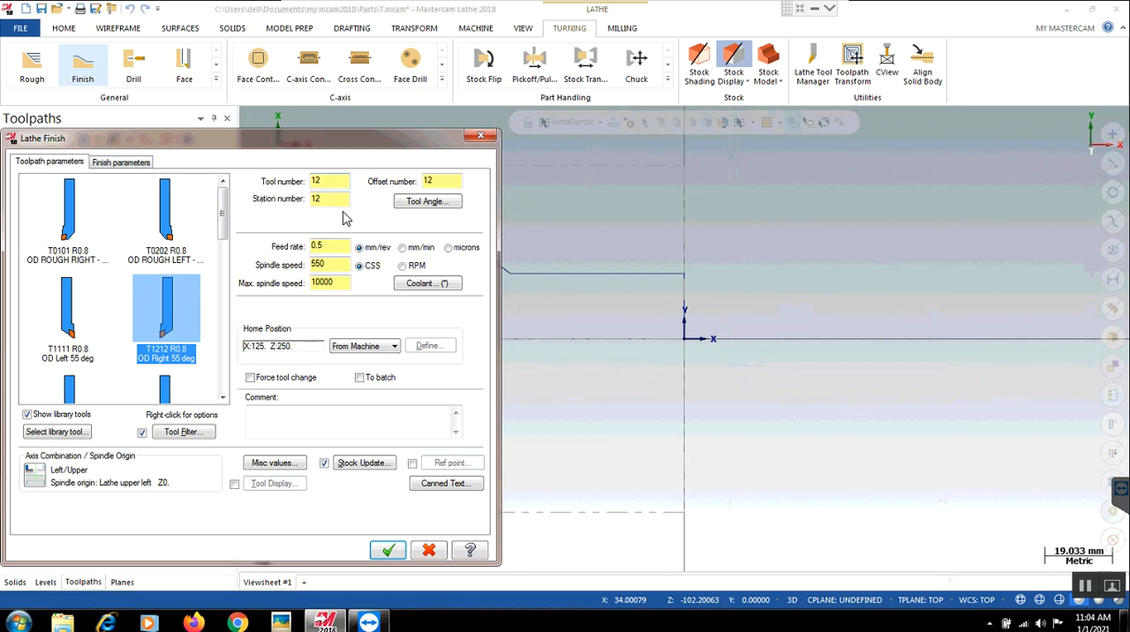
key(Tab)
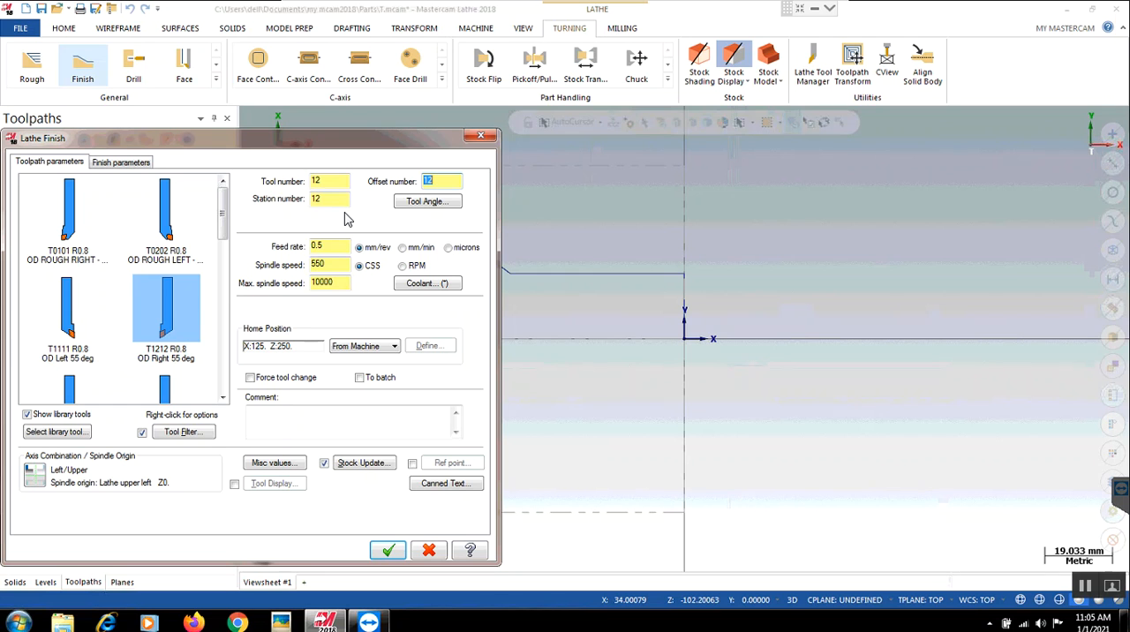
- Set the finish stepover to 0.25 and the number of finish passes to 2, and generate the toolpath
click(104, 166)
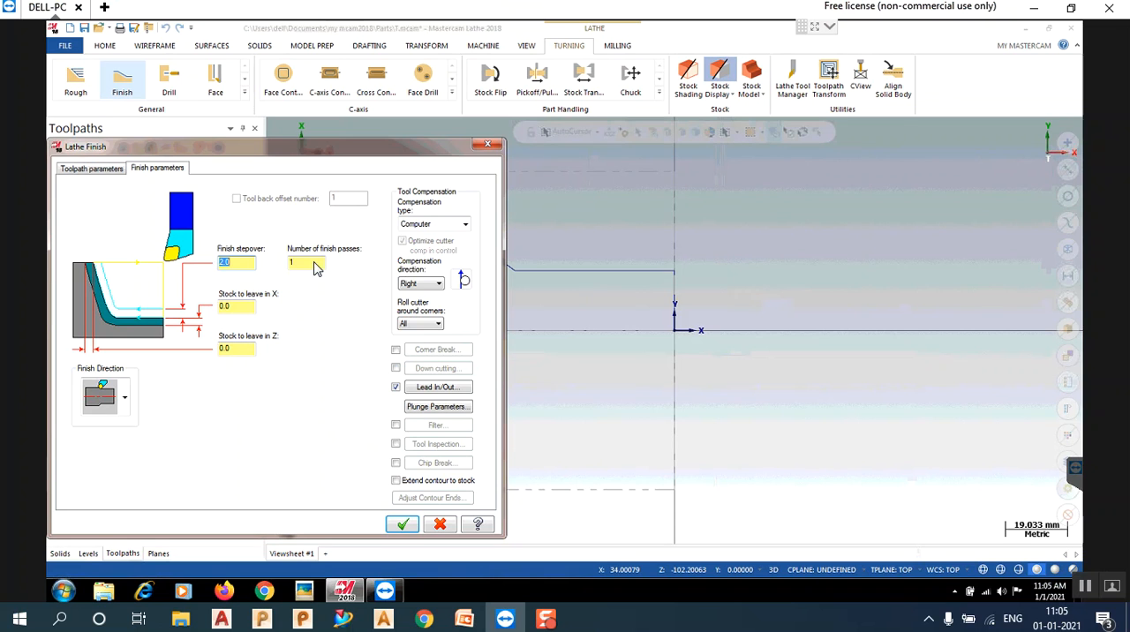
click(238, 267)
double_click(251, 268)
double_click(323, 265)
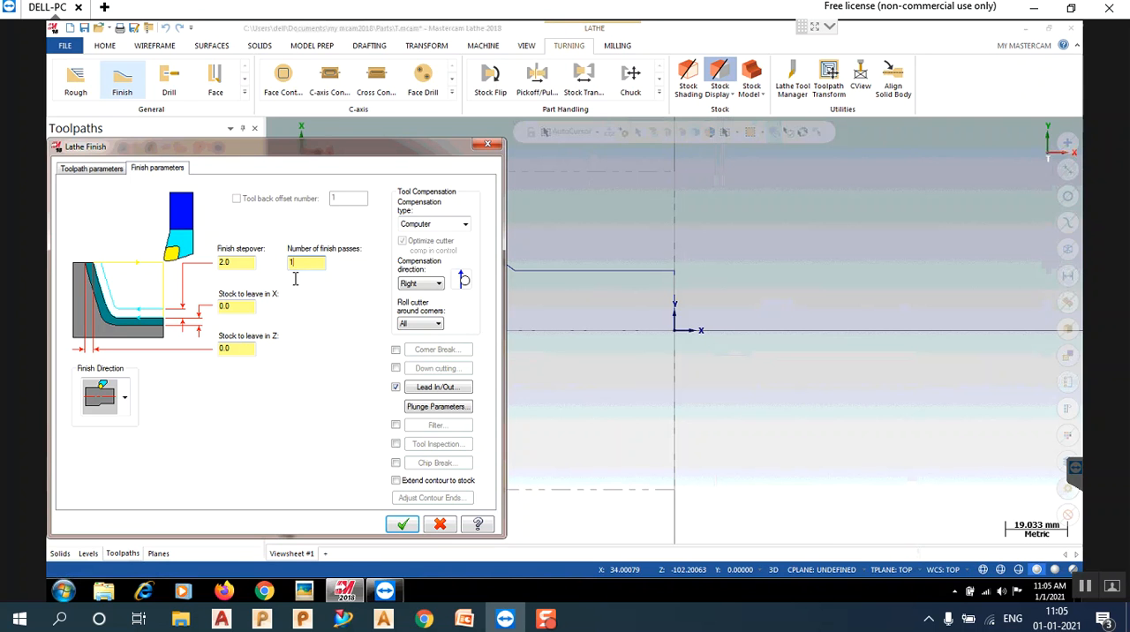
double_click(240, 267)
click(287, 265)
text(.25)
click(306, 262)
text(12)
key(BackSpace)
text(2)
click(419, 526)
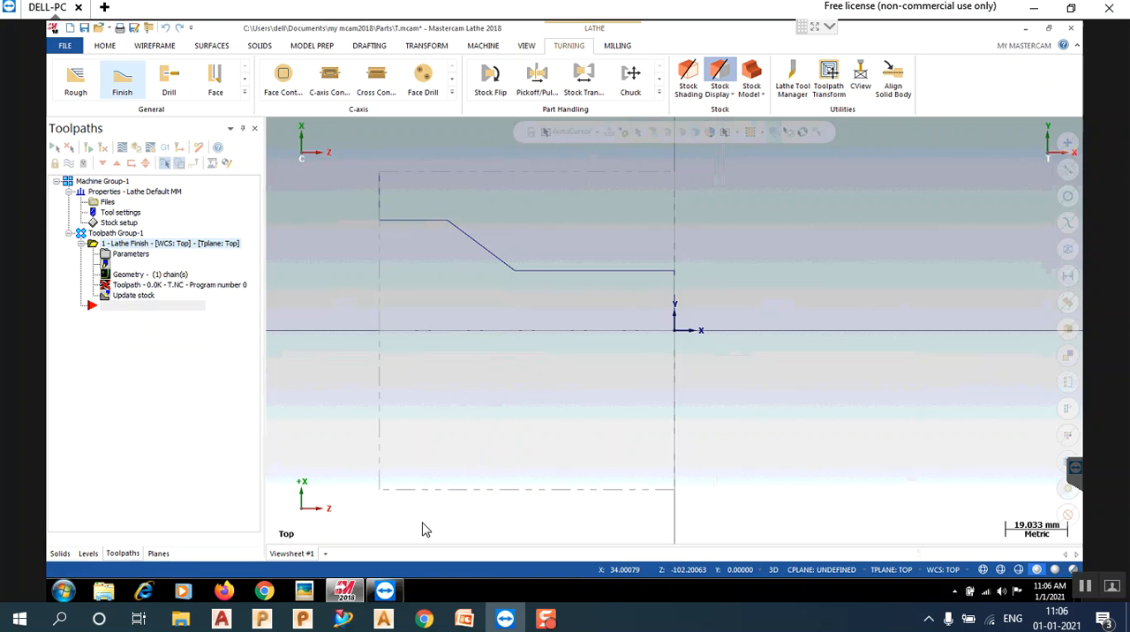
- Backplot the Lathe Finish toolpath and examine its passes up close along the front horizontal line
right_click(422, 523)
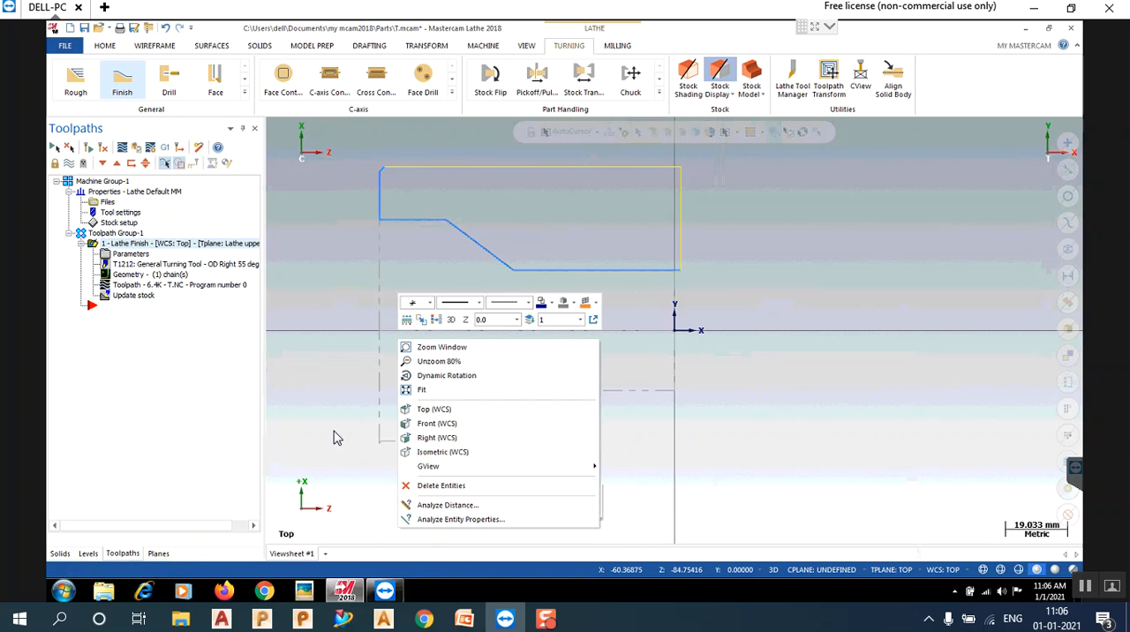
click(175, 287)
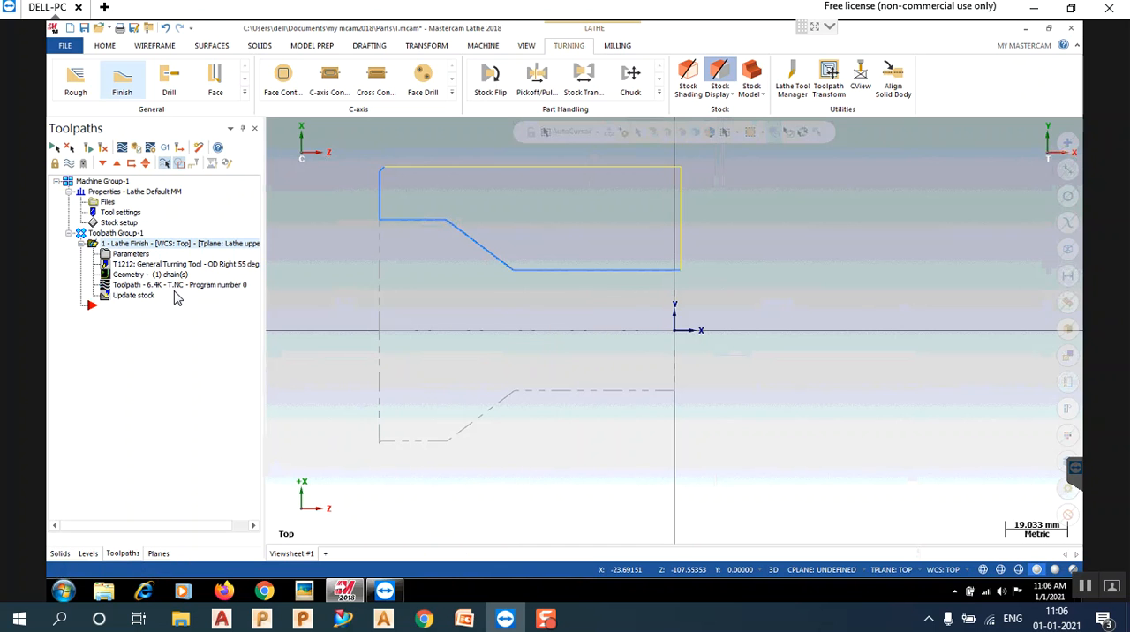
key(alt+t)
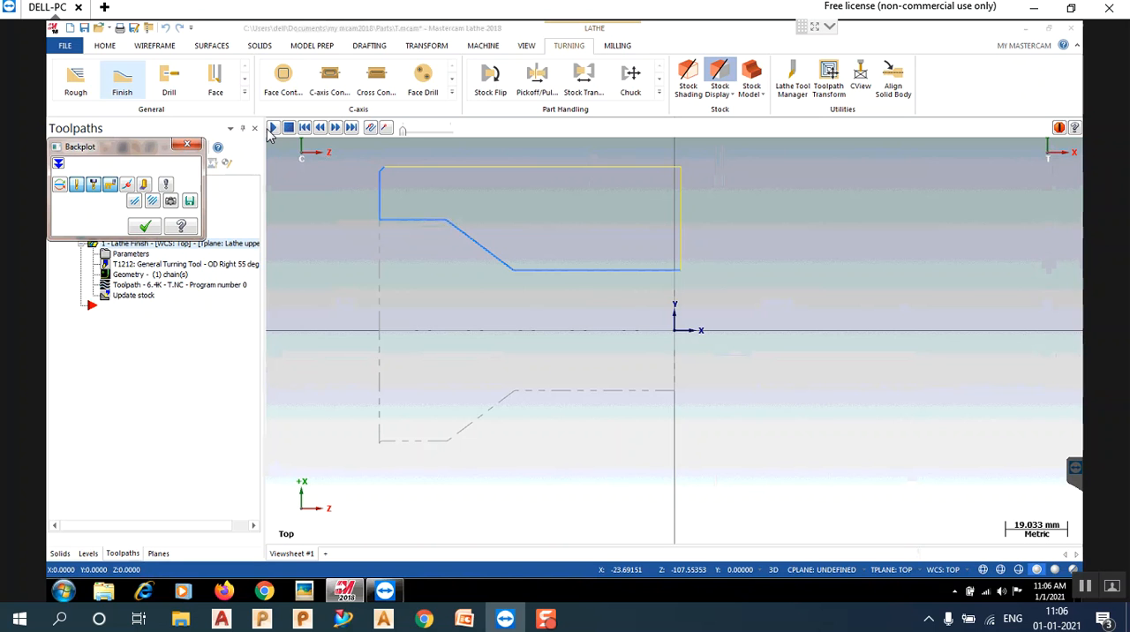
click(273, 128)
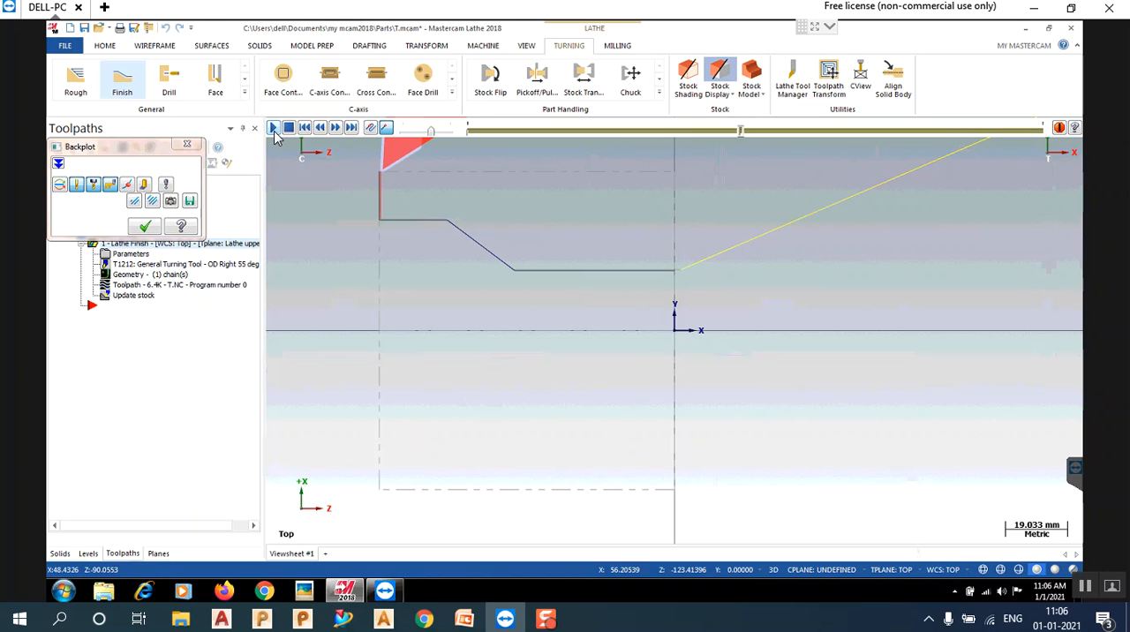
click(274, 129)
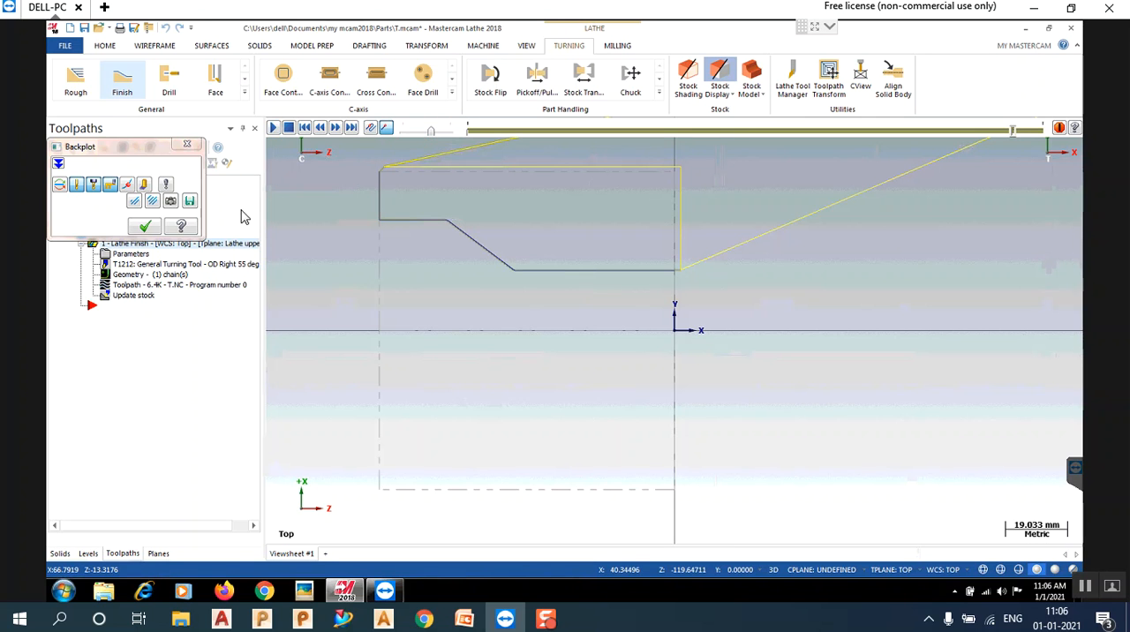
click(144, 228)
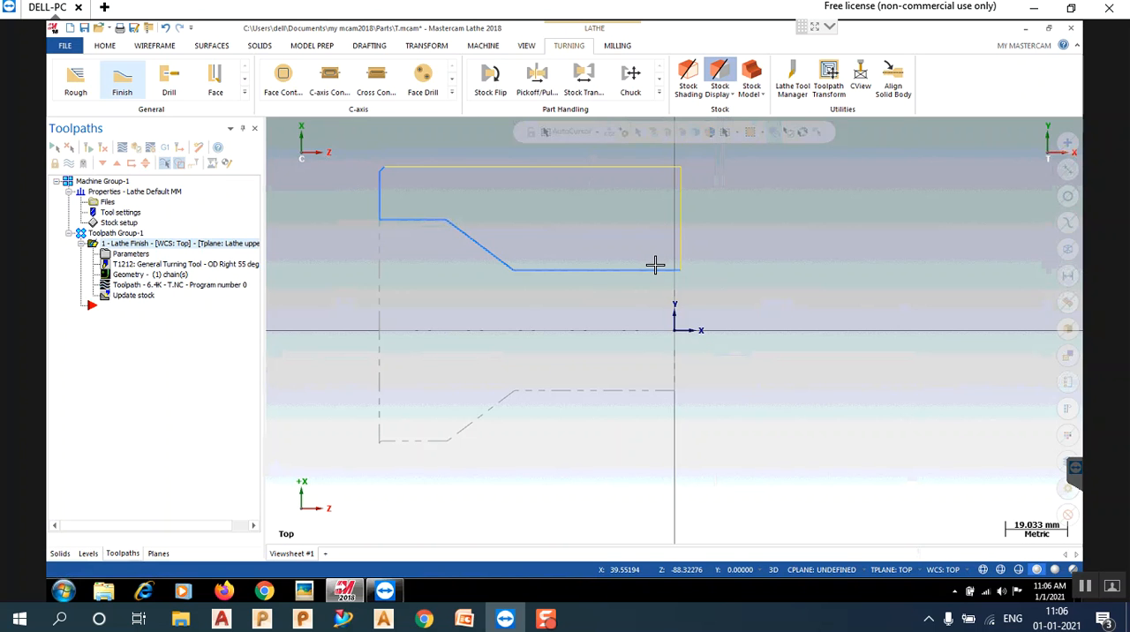
scroll(654, 264, up, 2)
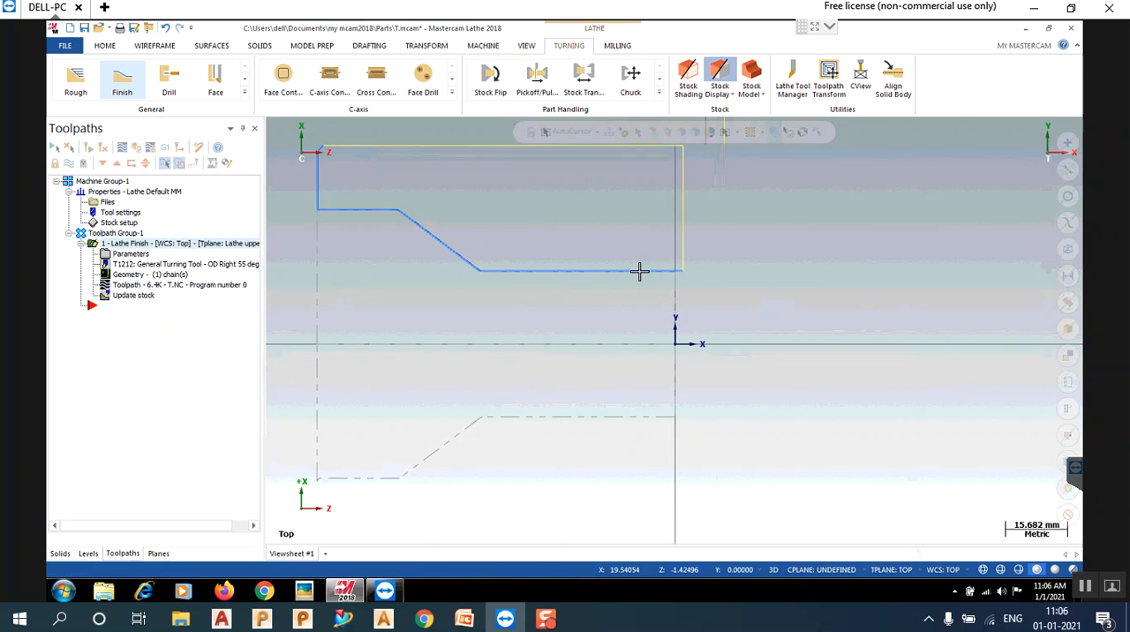
scroll(631, 269, up, 10)
scroll(347, 264, up, 3)
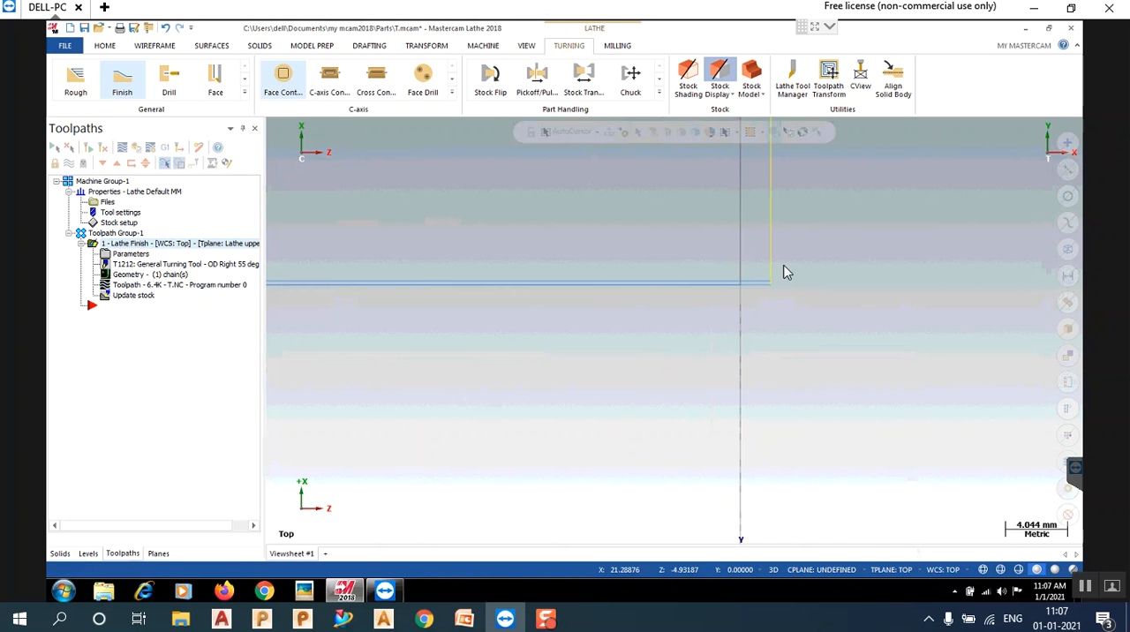
- Try to create a canned Finish toolpath following the existing Lathe Finish operation
scroll(799, 296, down, 2)
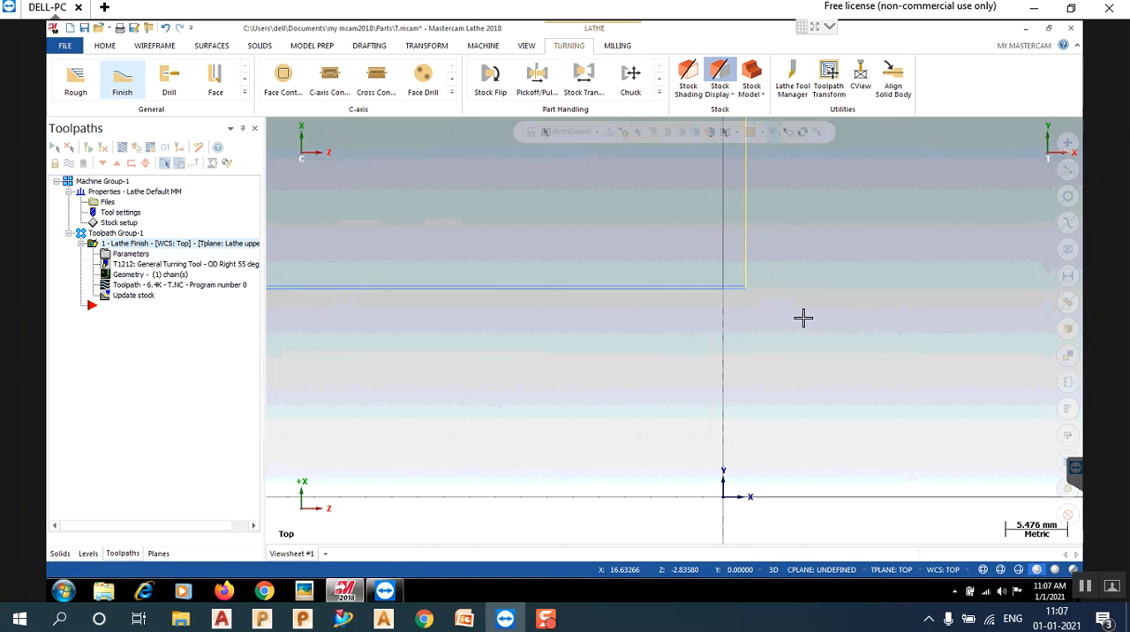
scroll(807, 321, down, 3)
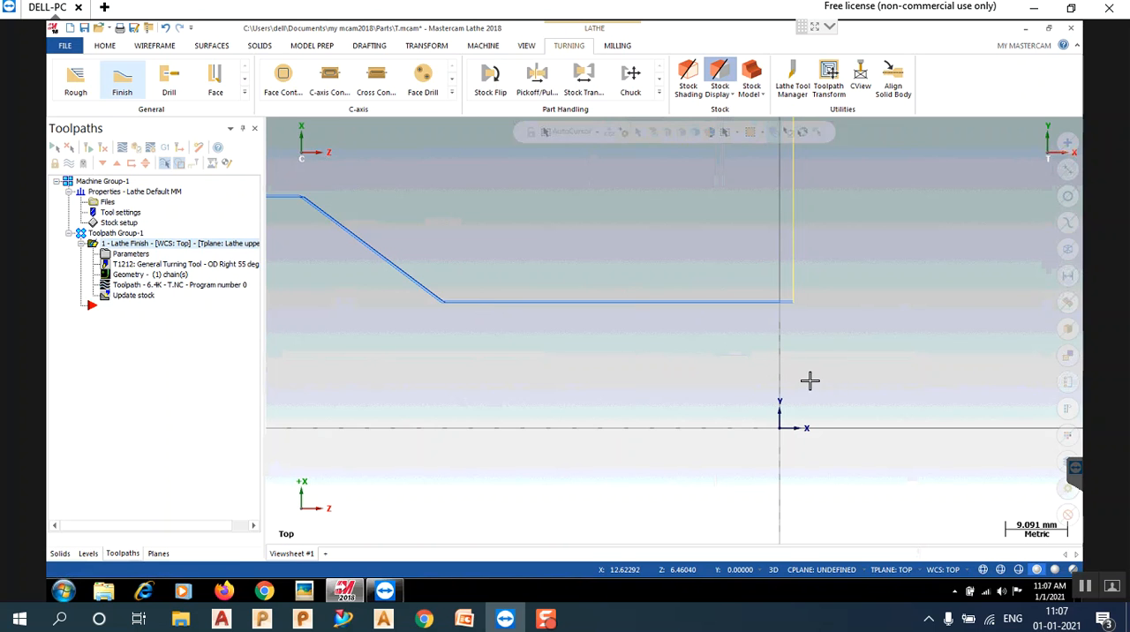
scroll(672, 235, down, 4)
right_click(676, 237)
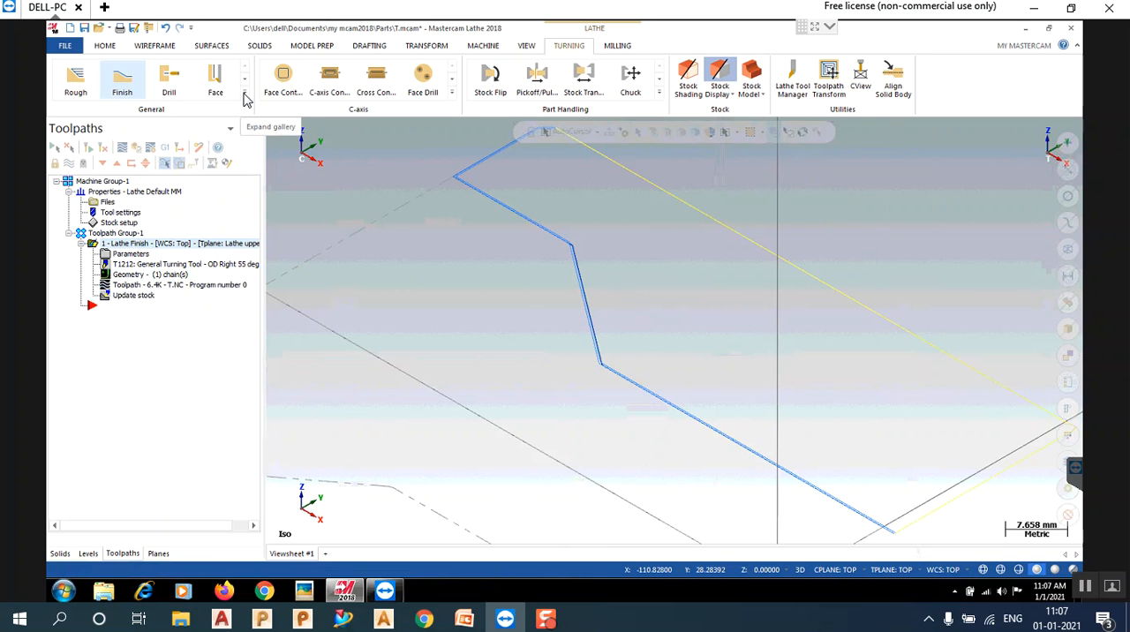
click(244, 98)
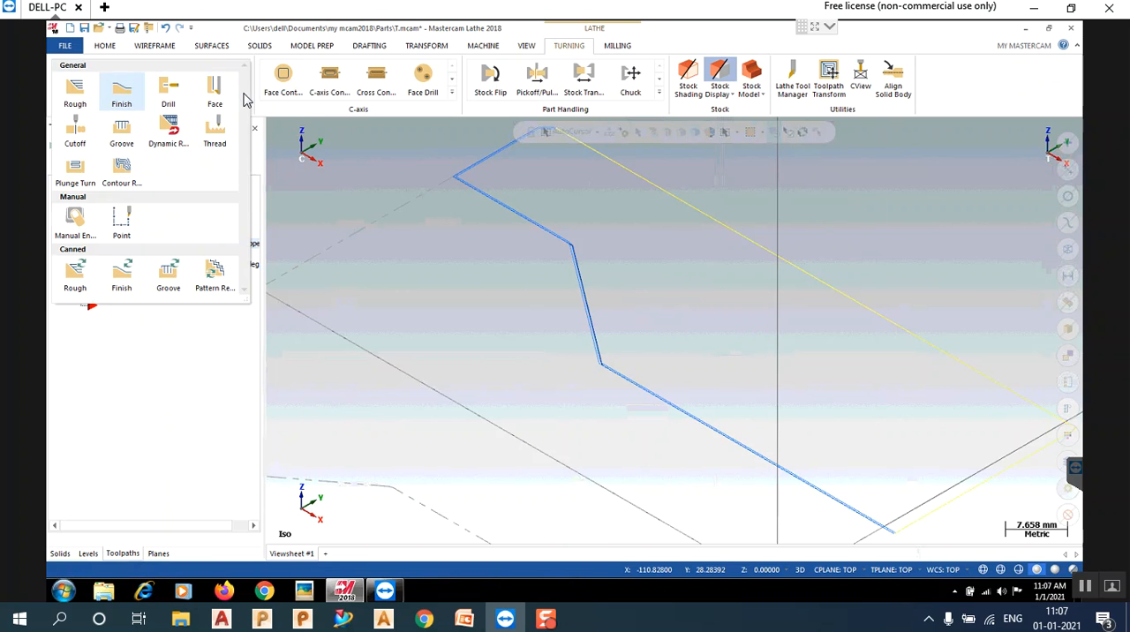
click(125, 278)
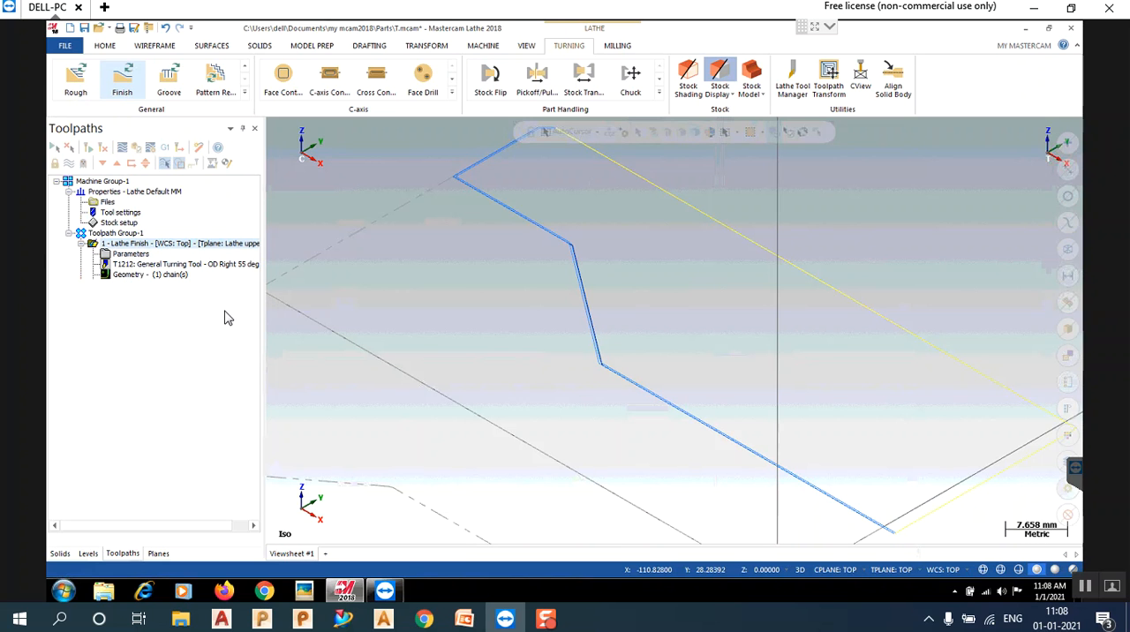
click(603, 327)
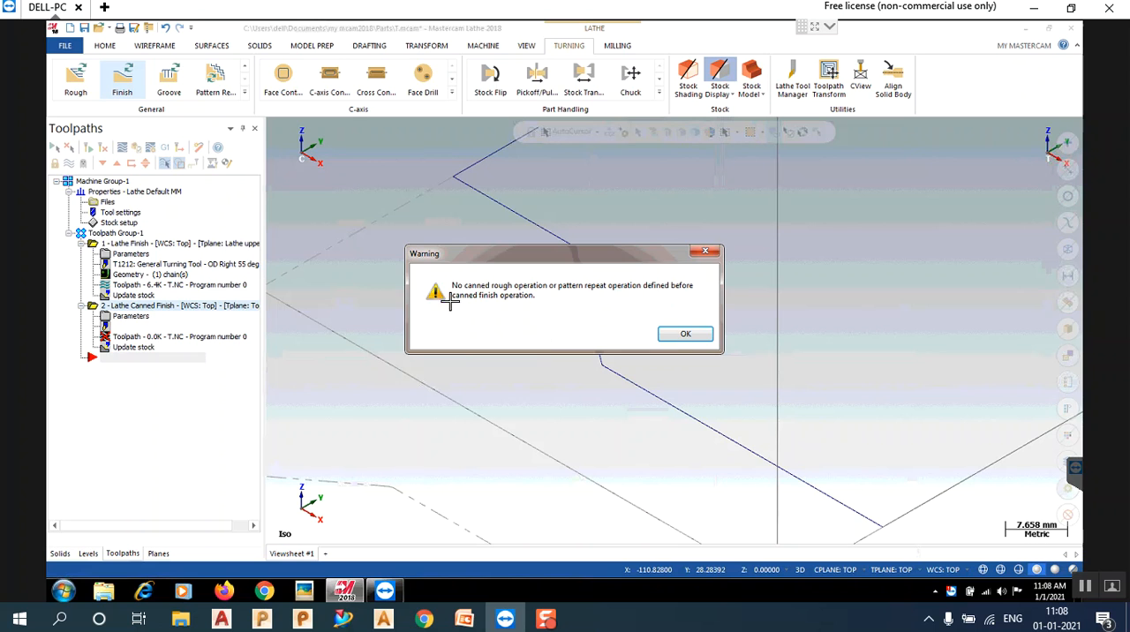
click(709, 255)
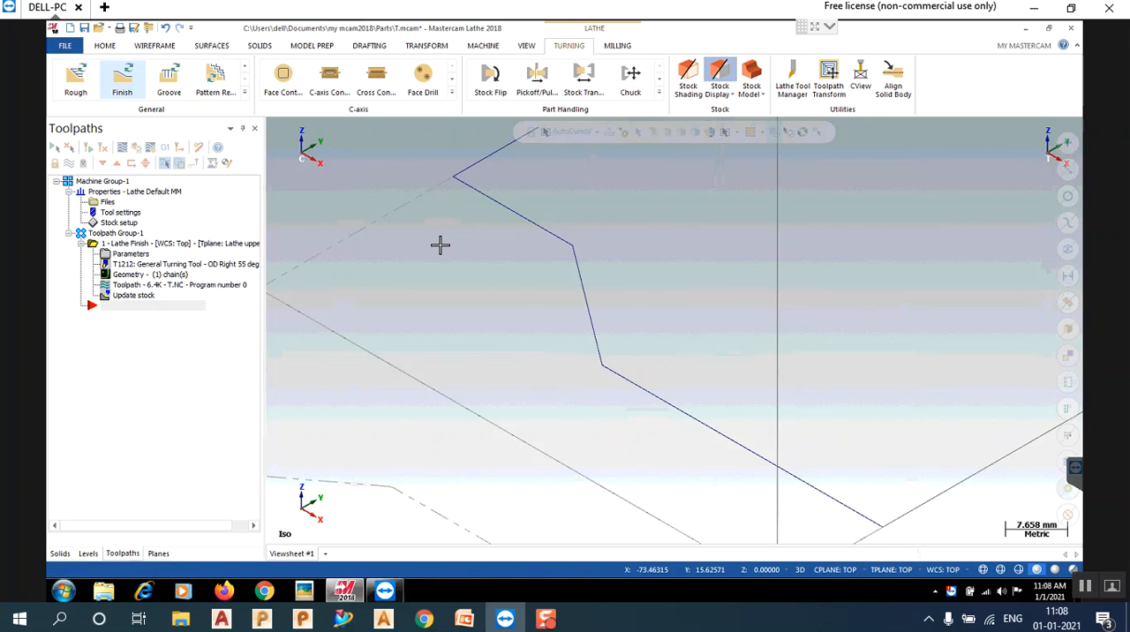
- Delete the Lathe Finish operation from the toolpath group and show the profile in the Top view
right_click(186, 251)
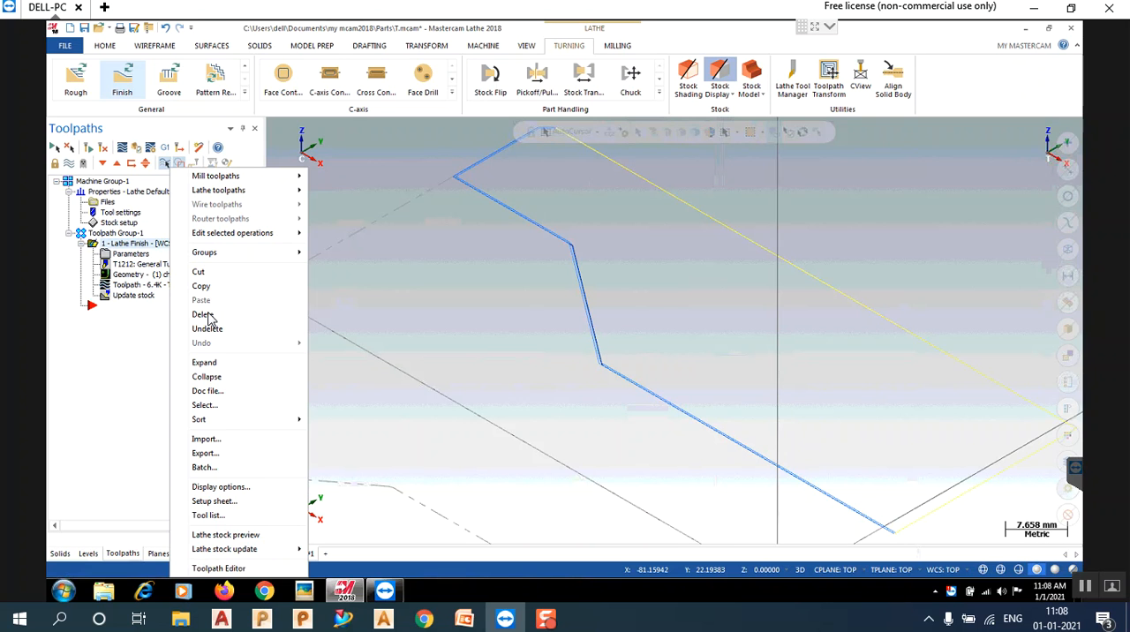
click(196, 316)
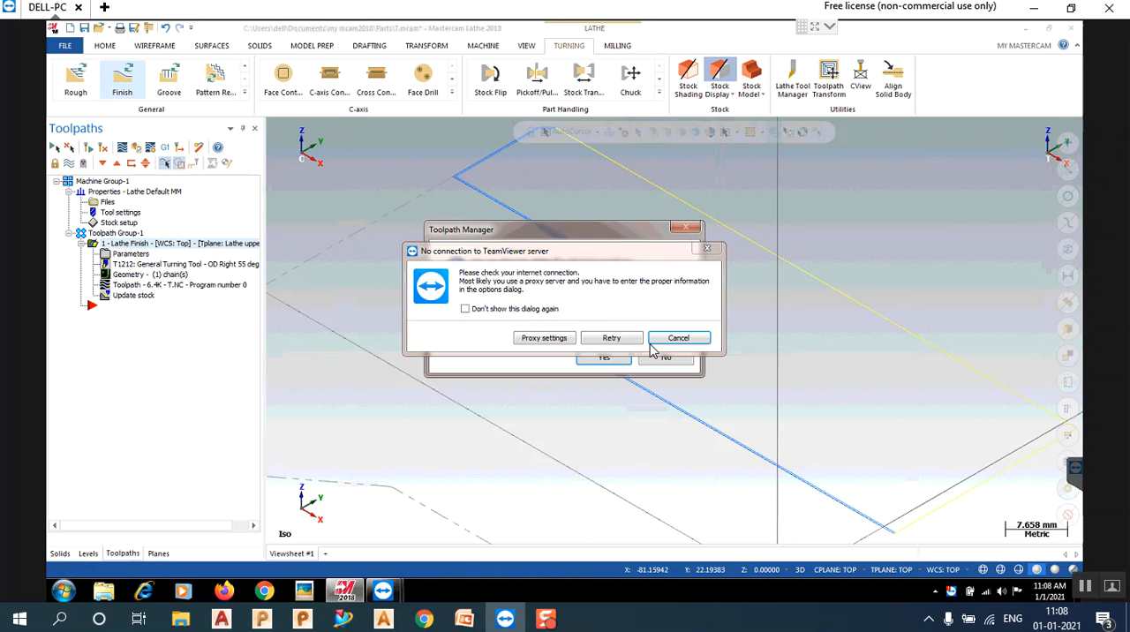
click(626, 353)
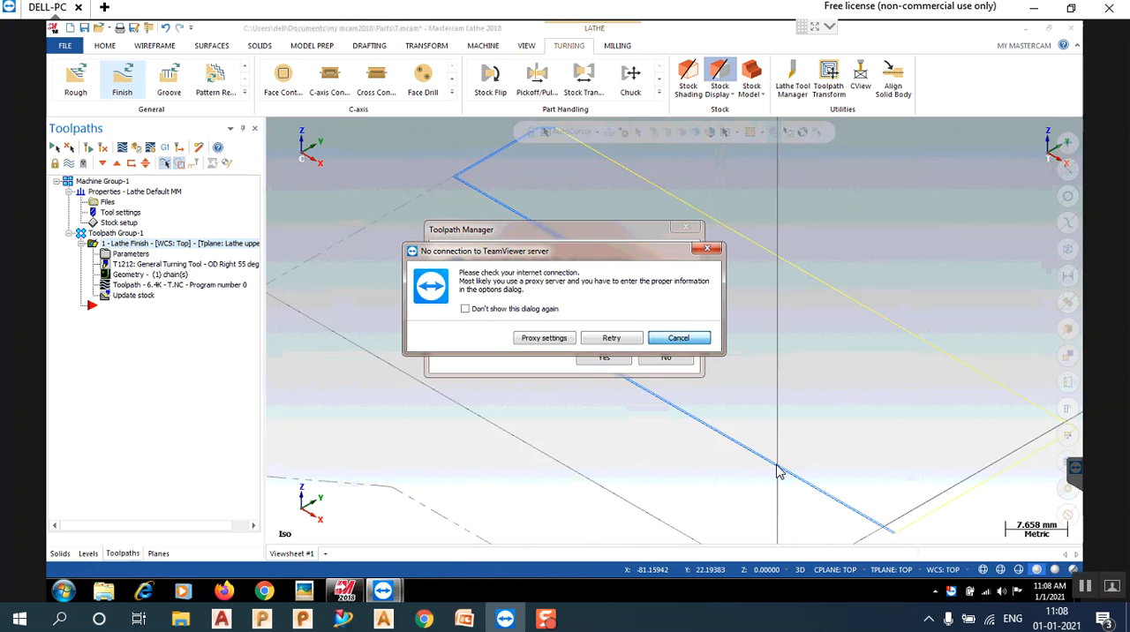
click(680, 339)
key(Return)
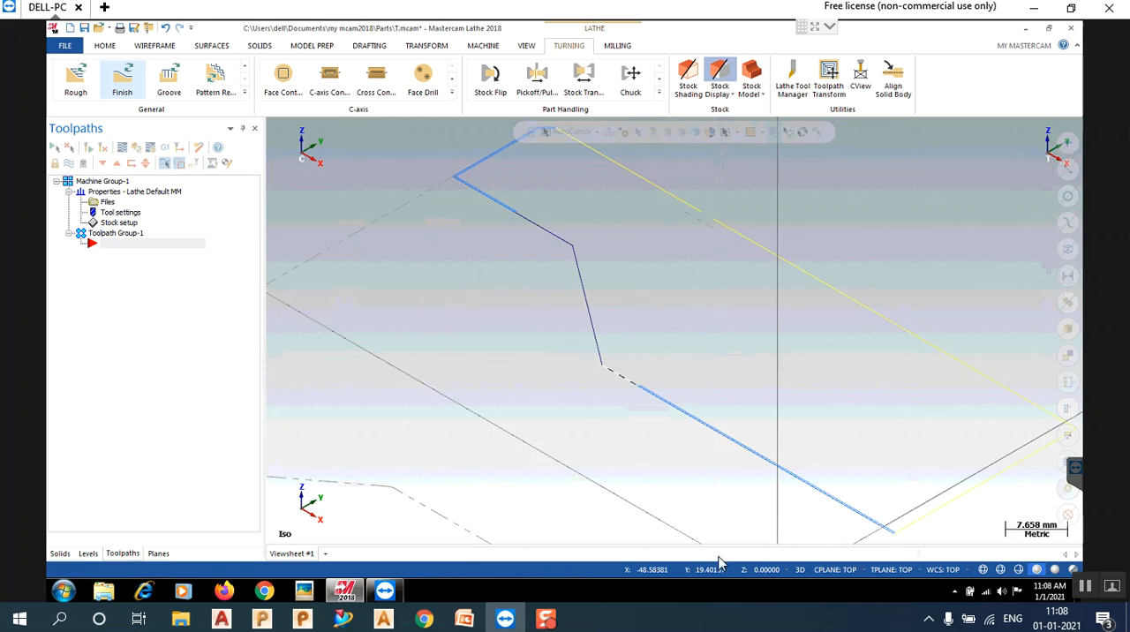
click(814, 32)
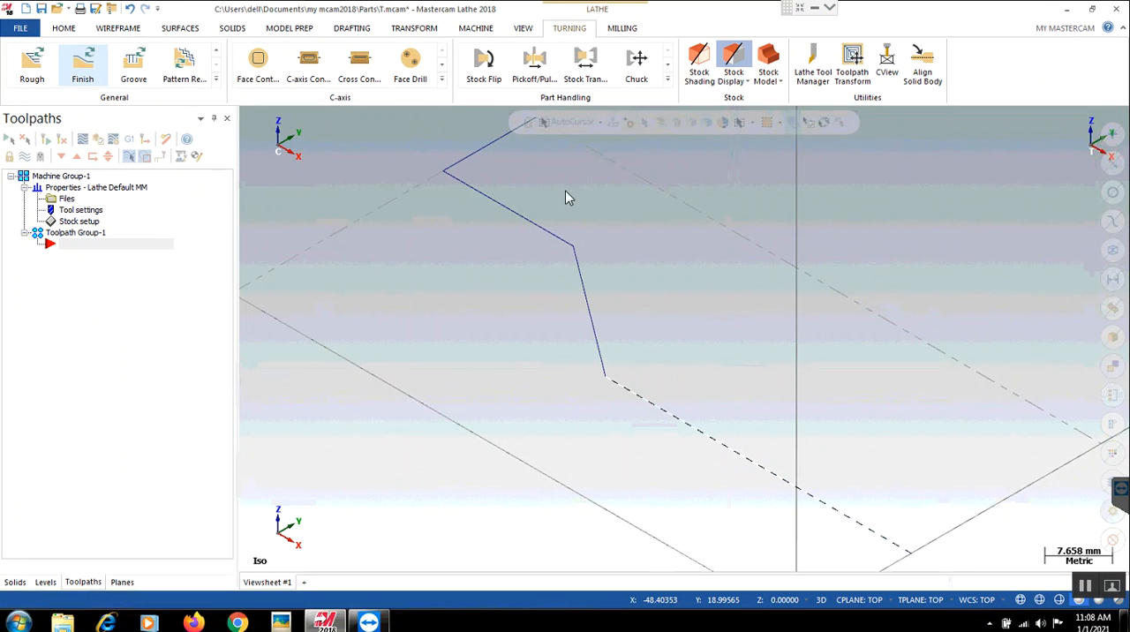
right_click(307, 242)
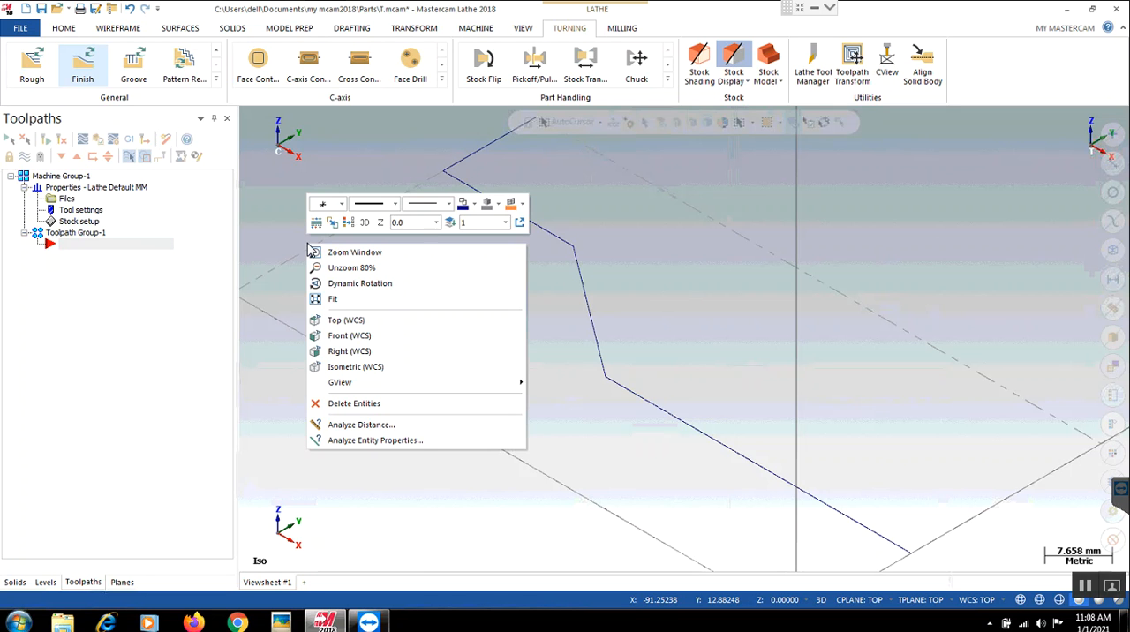
click(345, 323)
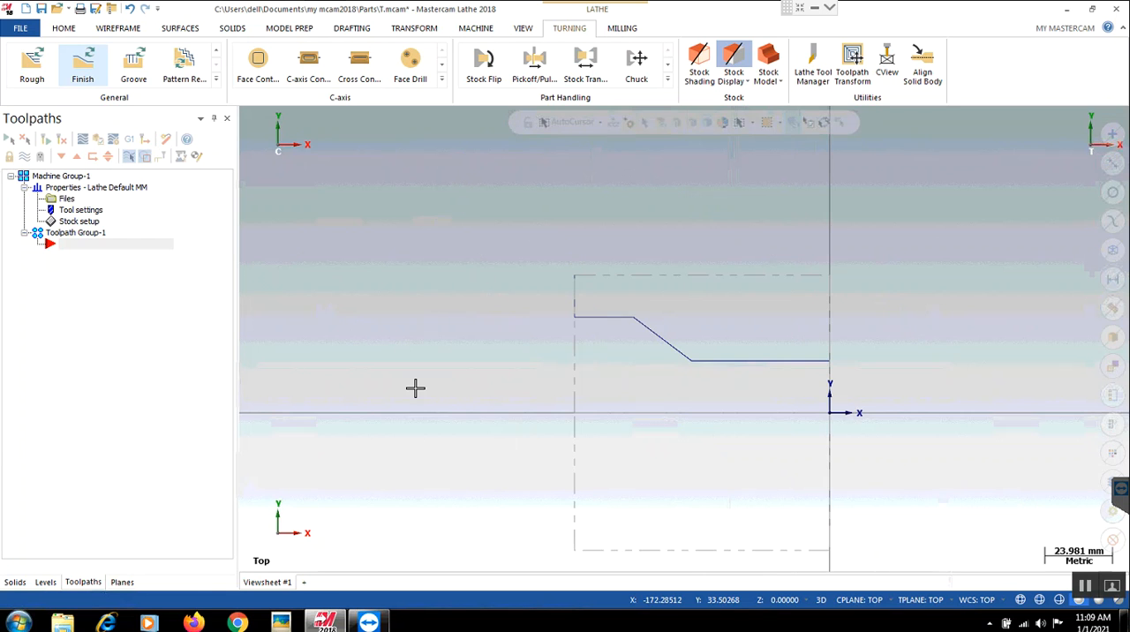
- Try to create a canned Finish toolpath in the empty toolpath group
click(216, 80)
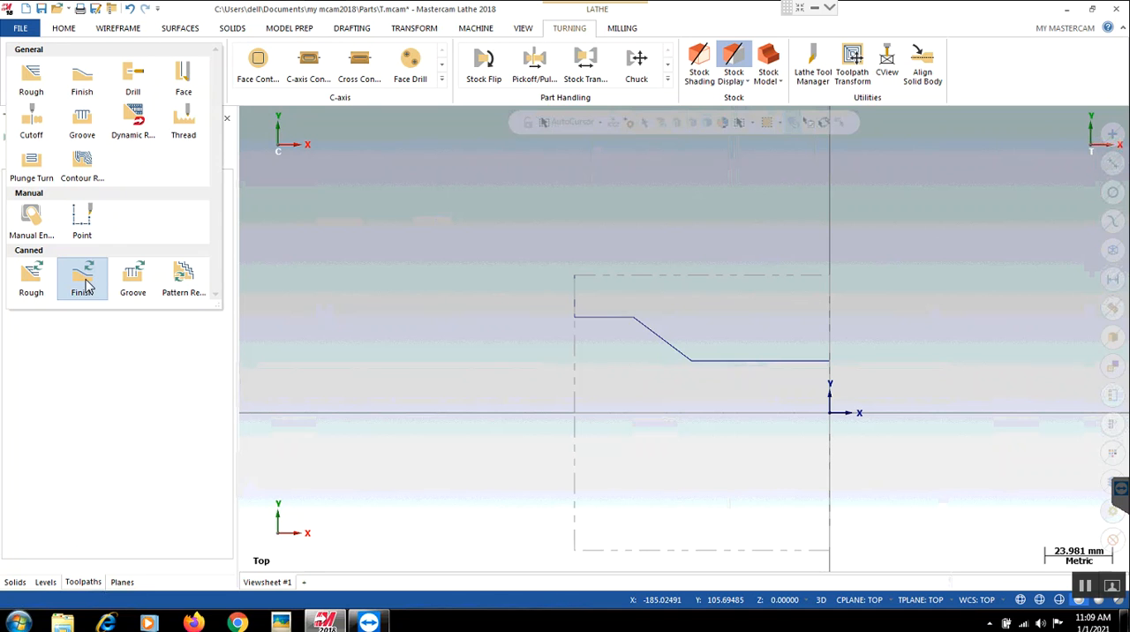
click(85, 287)
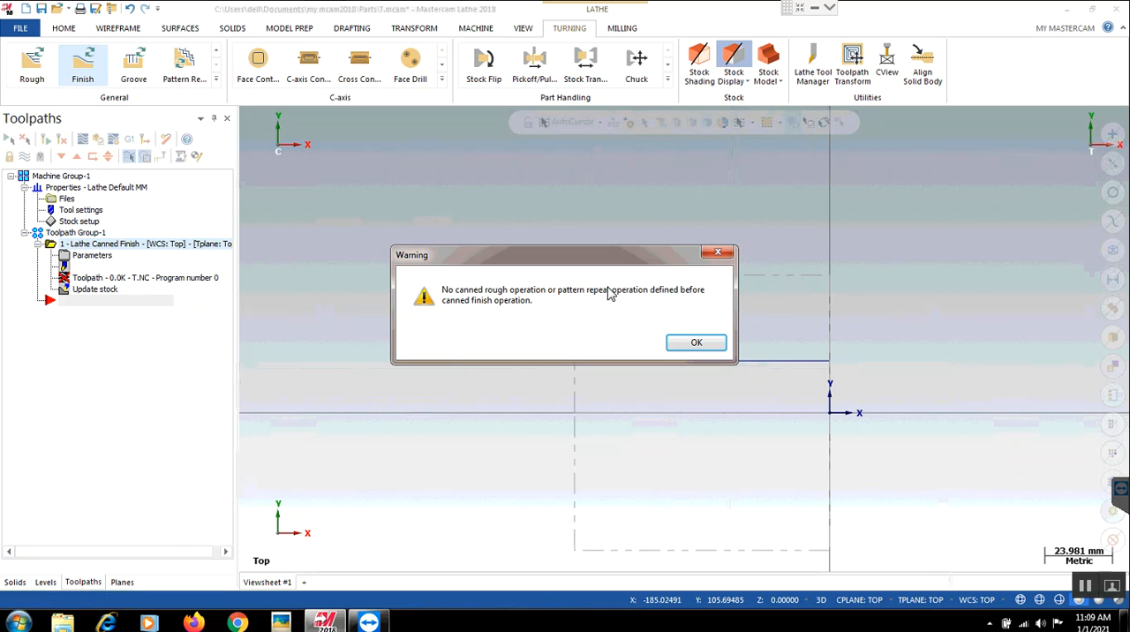
click(694, 345)
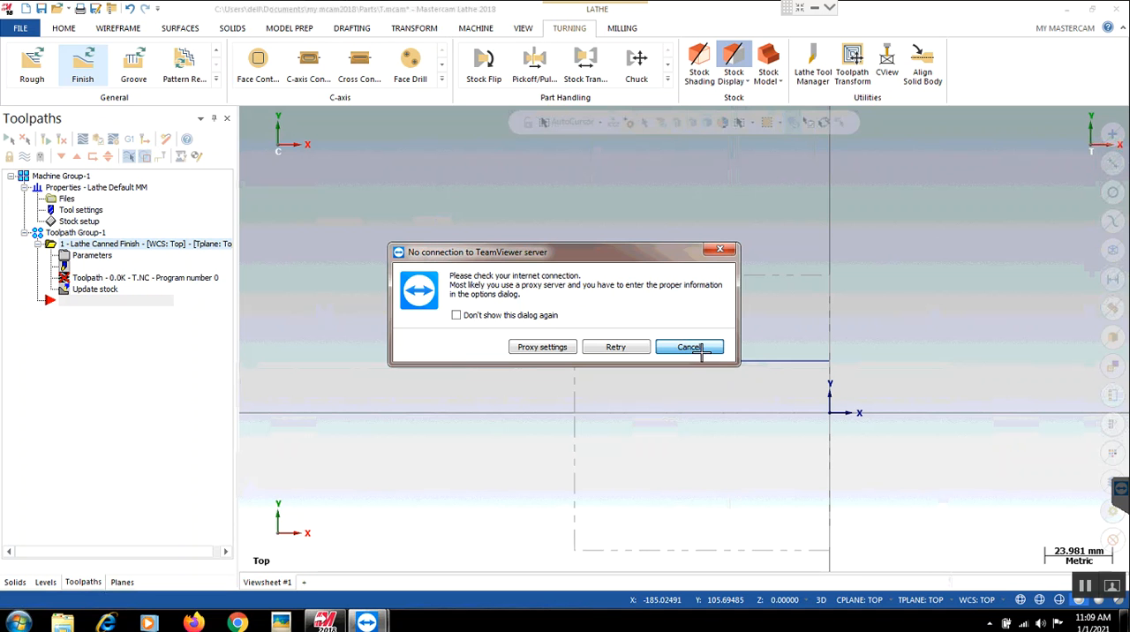
click(697, 347)
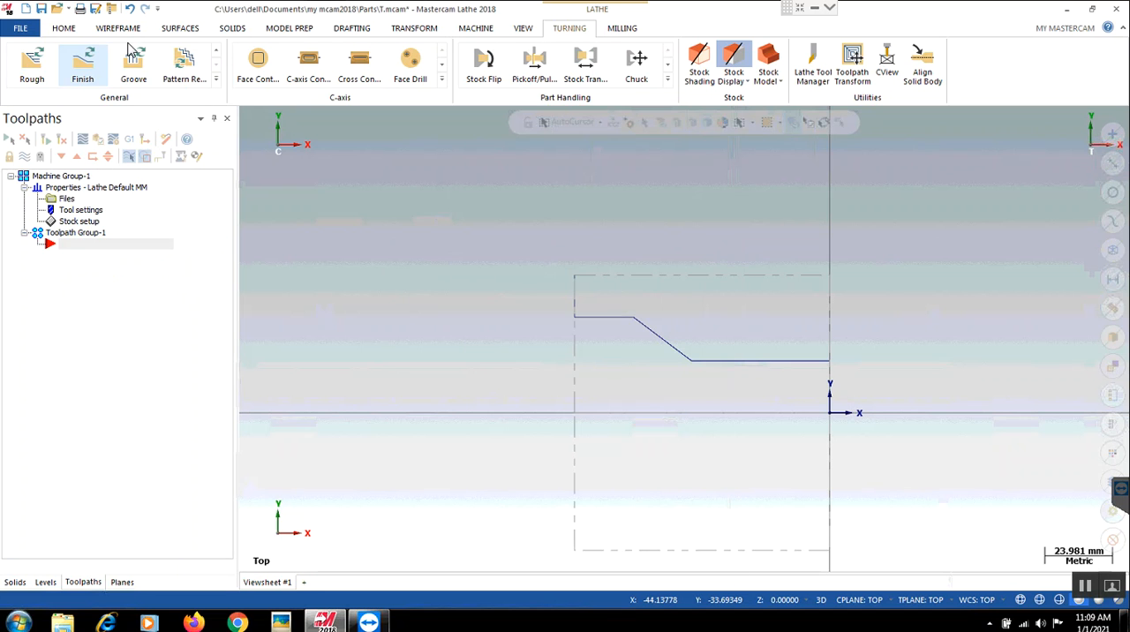
- Create a canned Rough toolpath chained from the front horizontal line to the last vertical line, using tool T0101 OD Rough Right 80 deg
click(216, 78)
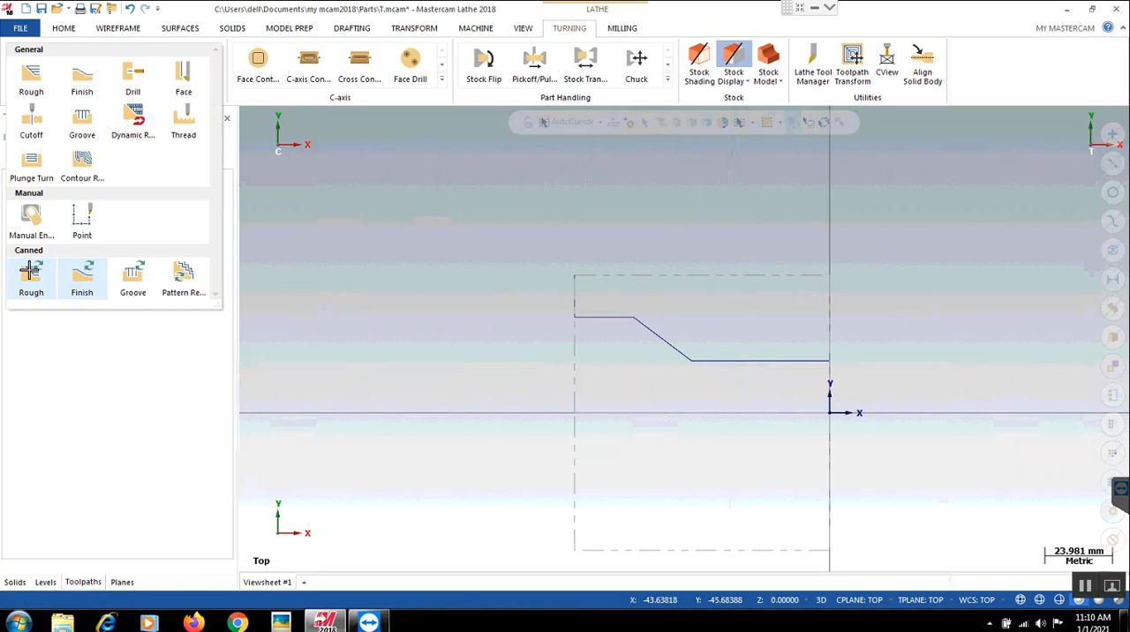
click(286, 326)
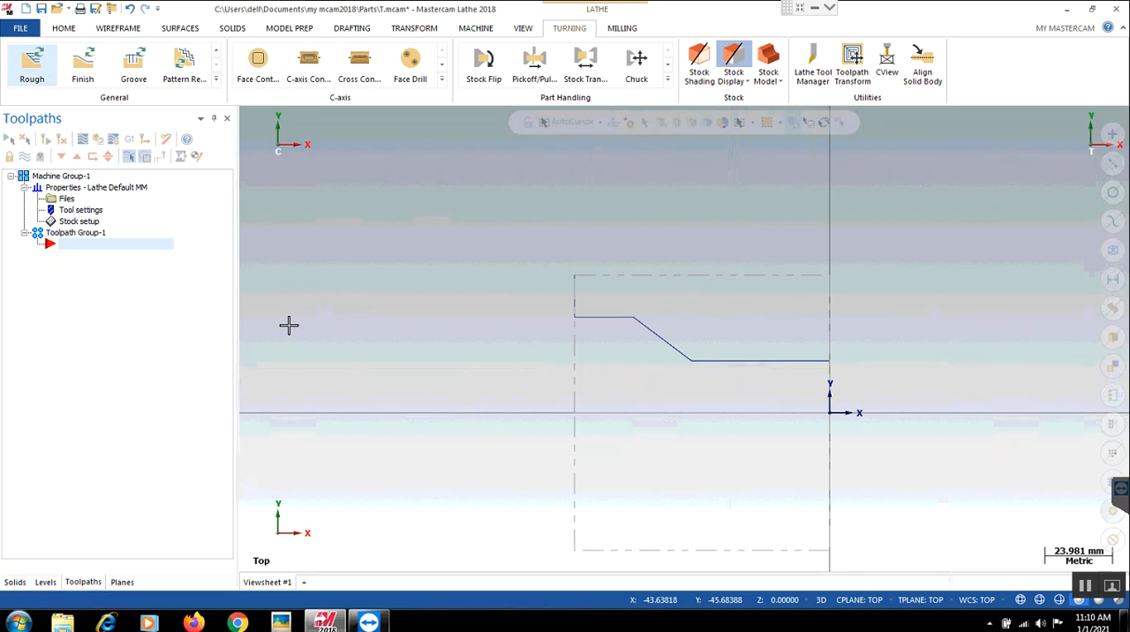
click(800, 361)
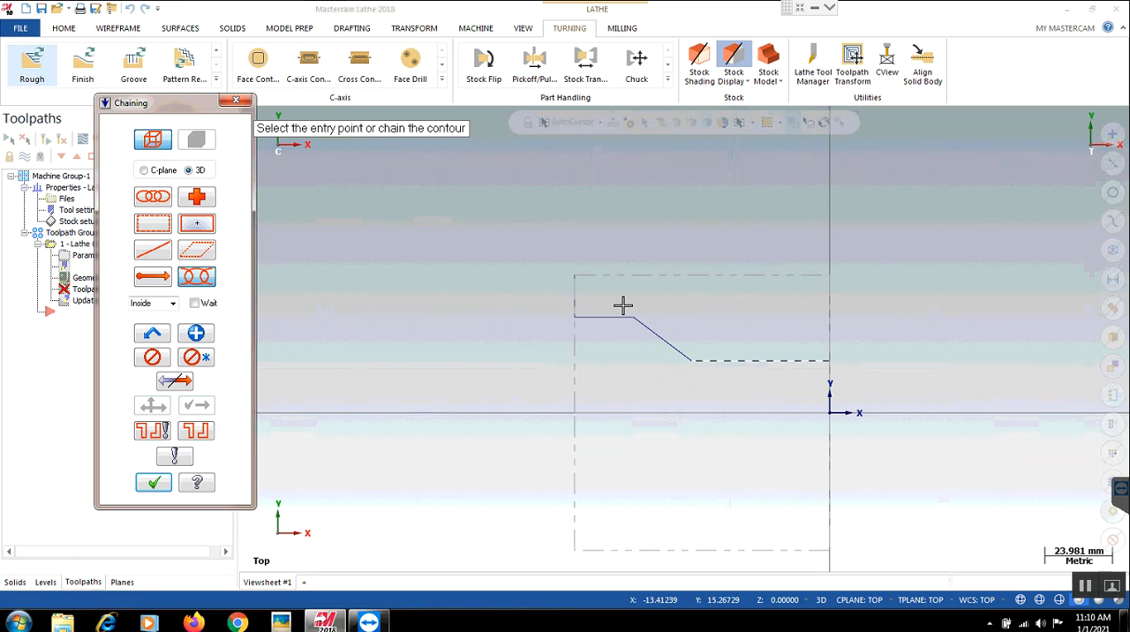
click(571, 304)
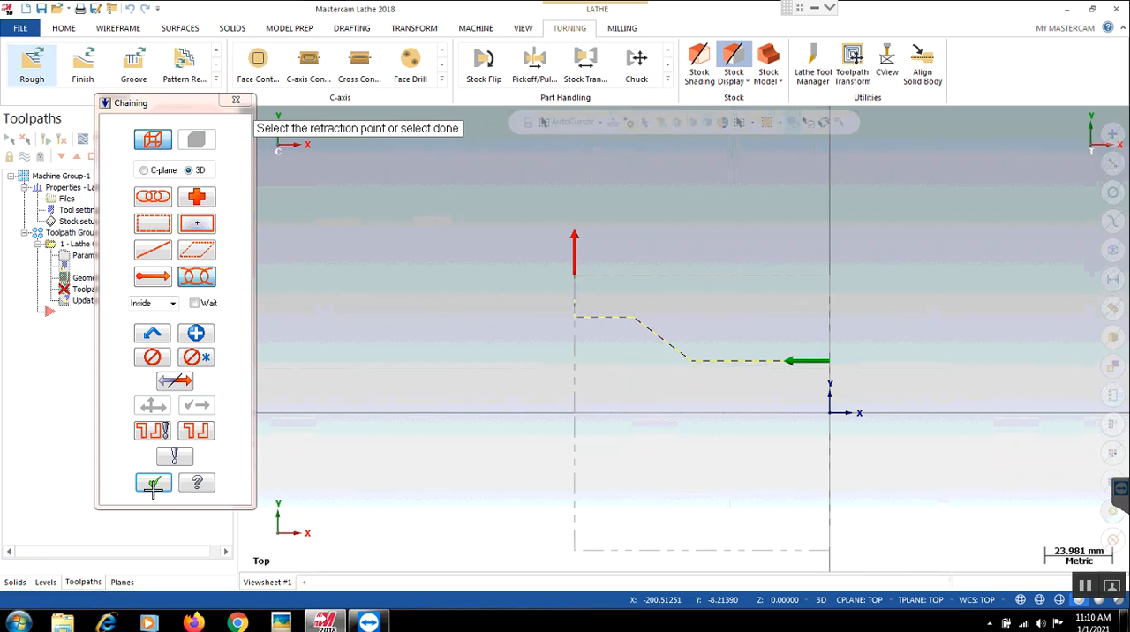
click(152, 483)
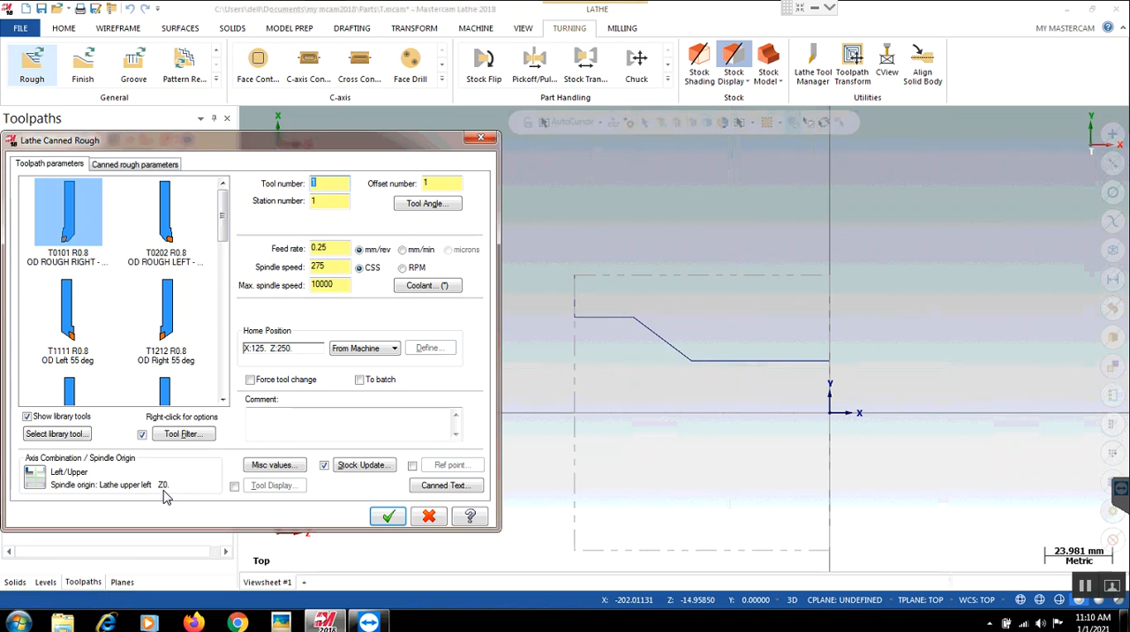
click(174, 328)
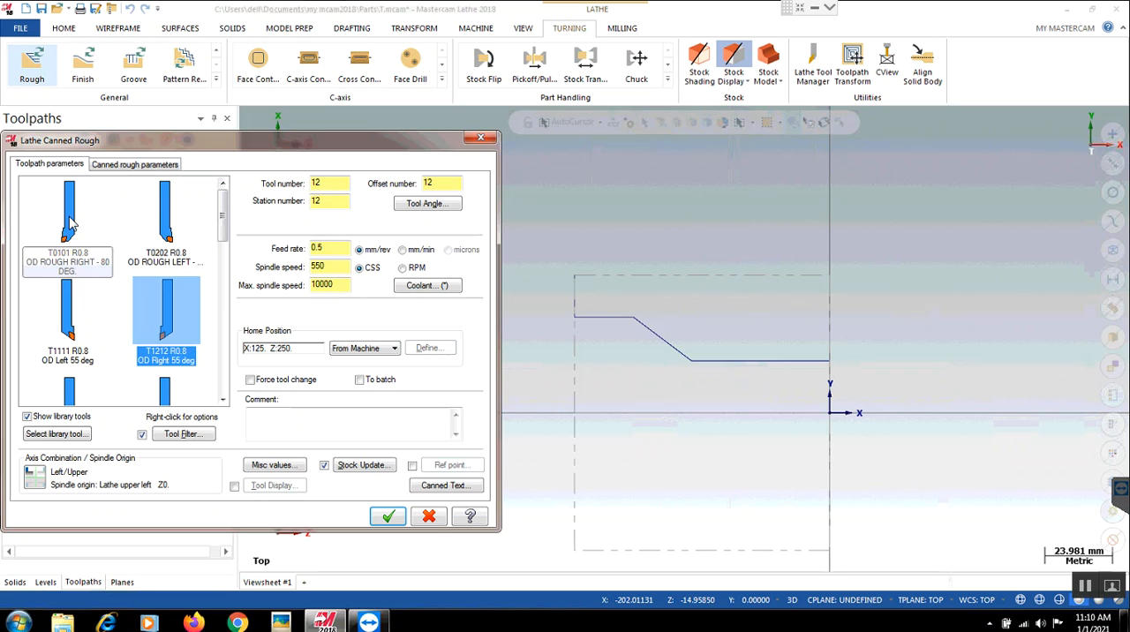
click(69, 222)
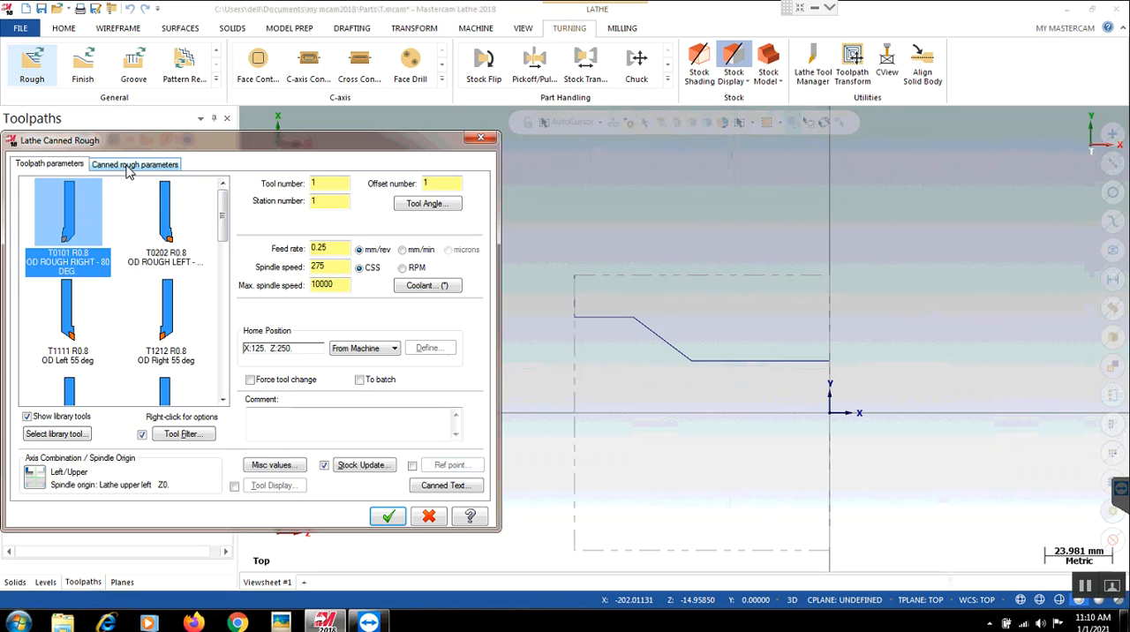
- Set the Z clearance of the canned rough toolpath to 2.0
click(129, 166)
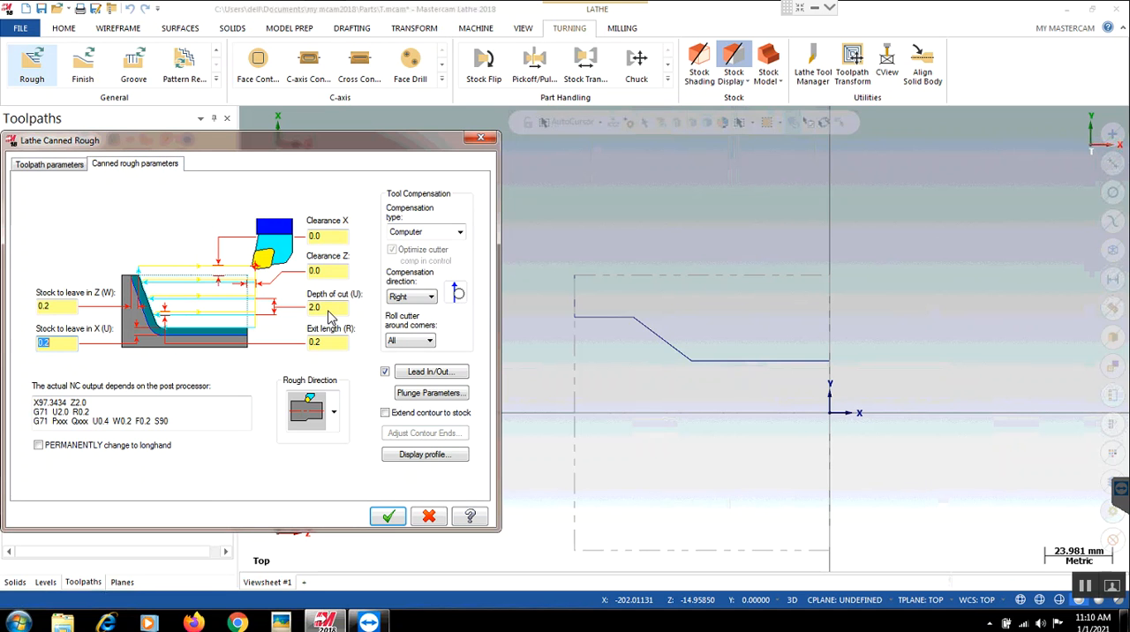
click(331, 345)
double_click(331, 348)
click(331, 275)
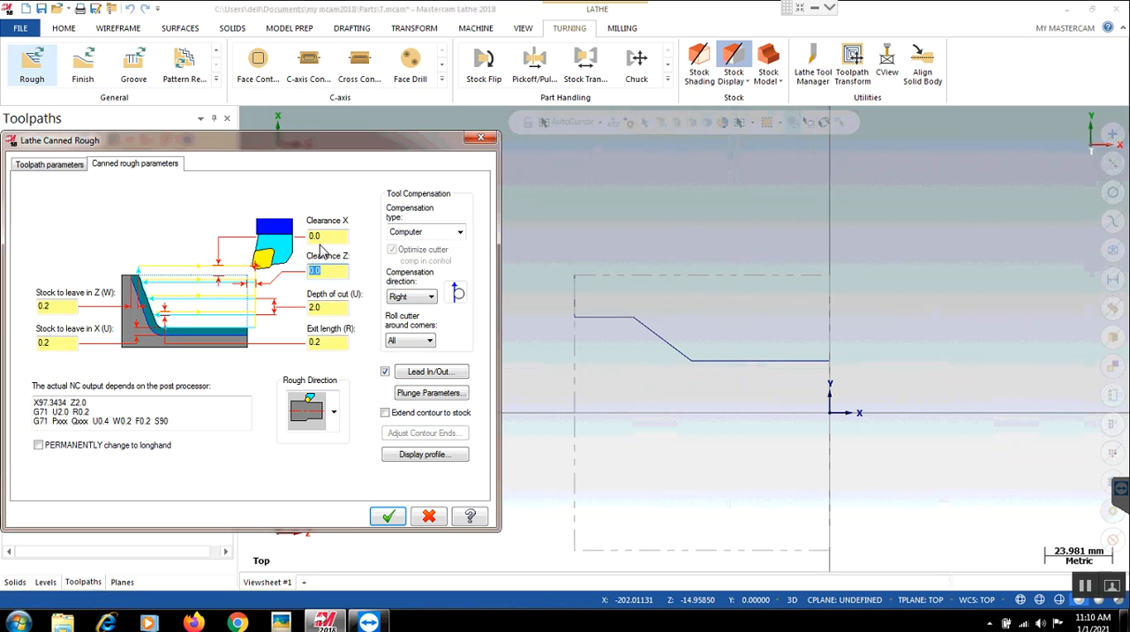
text(2)
key(shift+Tab)
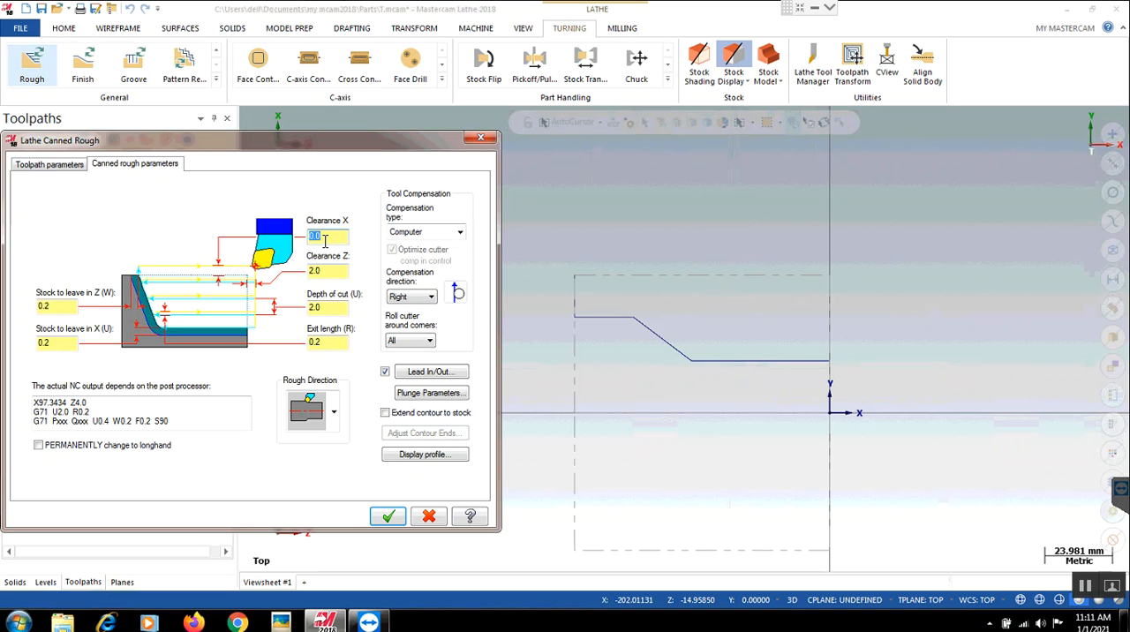
text(22)
key(BackSpace)
key(BackSpace)
- Set the canned rough stock to leave to 1.0 in both Z and X, and generate the toolpath
click(64, 310)
click(62, 306)
click(63, 306)
text(1)
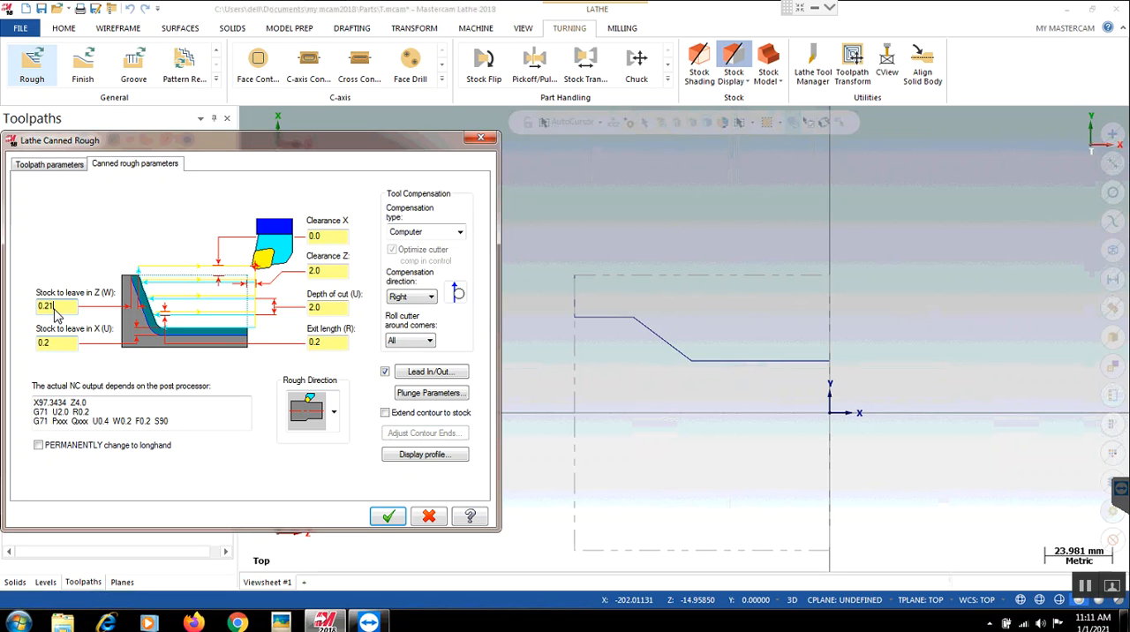
double_click(58, 311)
text(.)
click(58, 341)
drag(53, 343, 9, 346)
text(1)
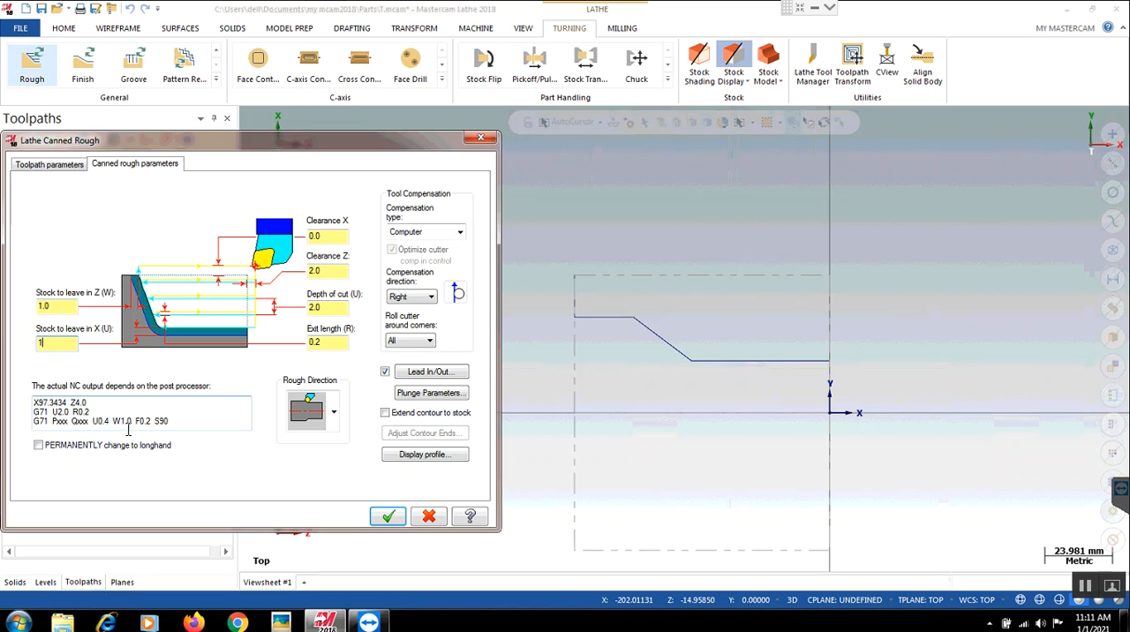
click(251, 466)
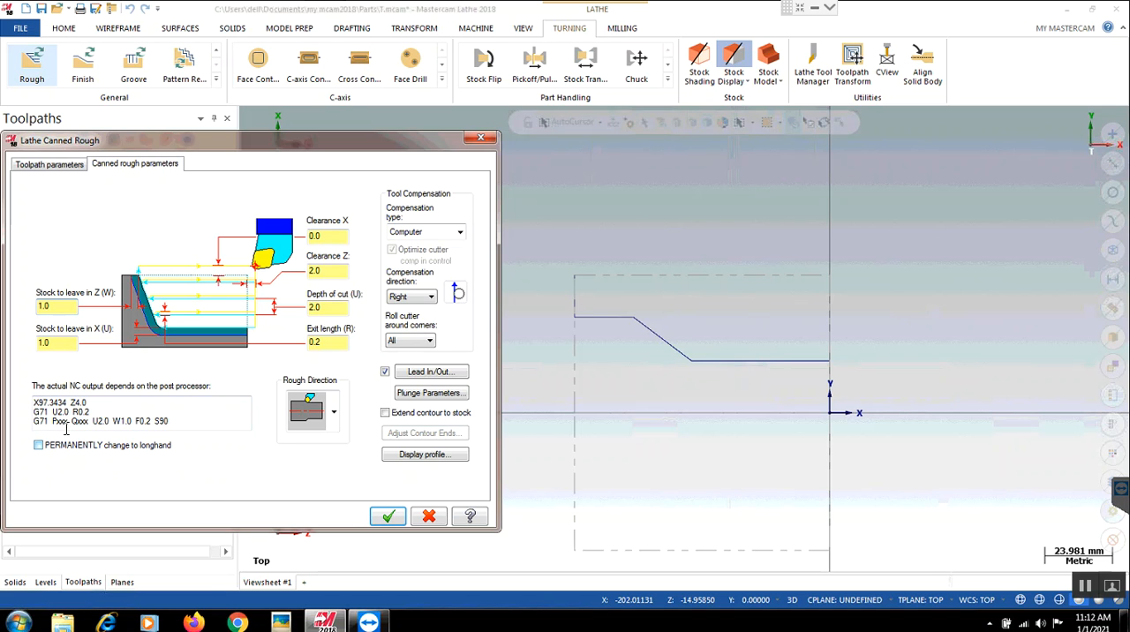
click(387, 518)
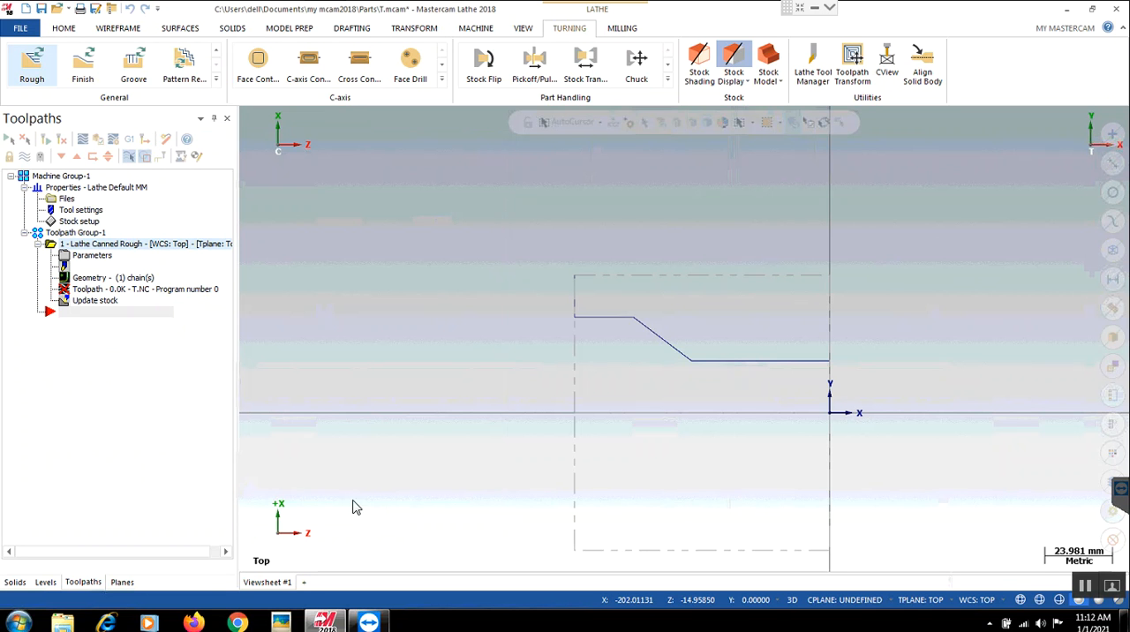
click(60, 144)
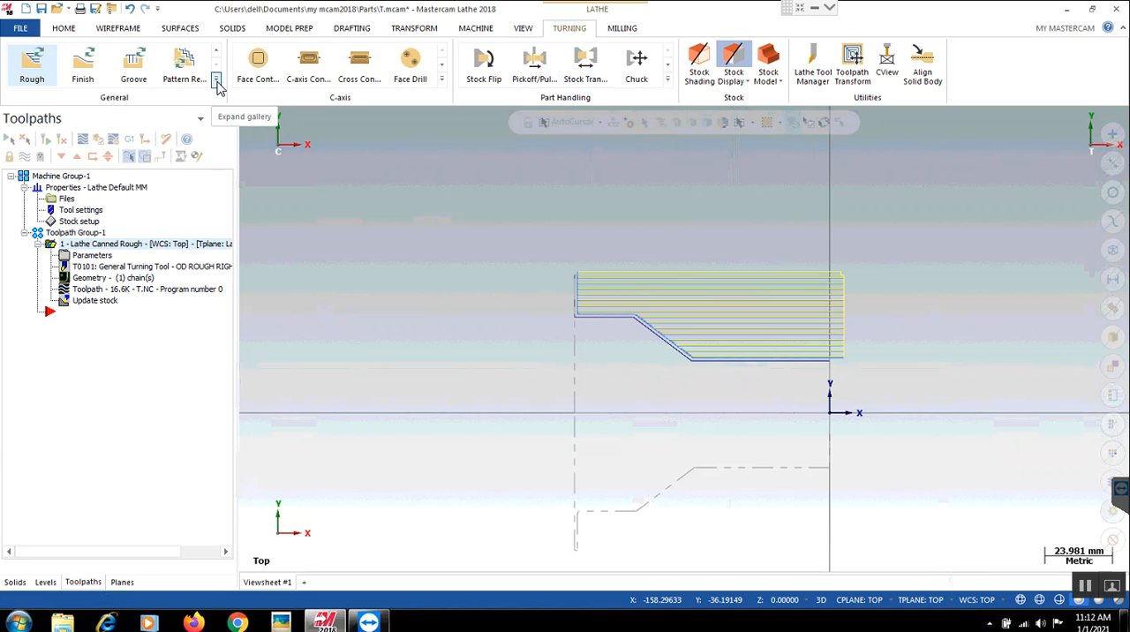
- Create a canned Finish toolpath for the existing canned rough operation, using tool T1212 OD Right 55 deg
click(217, 84)
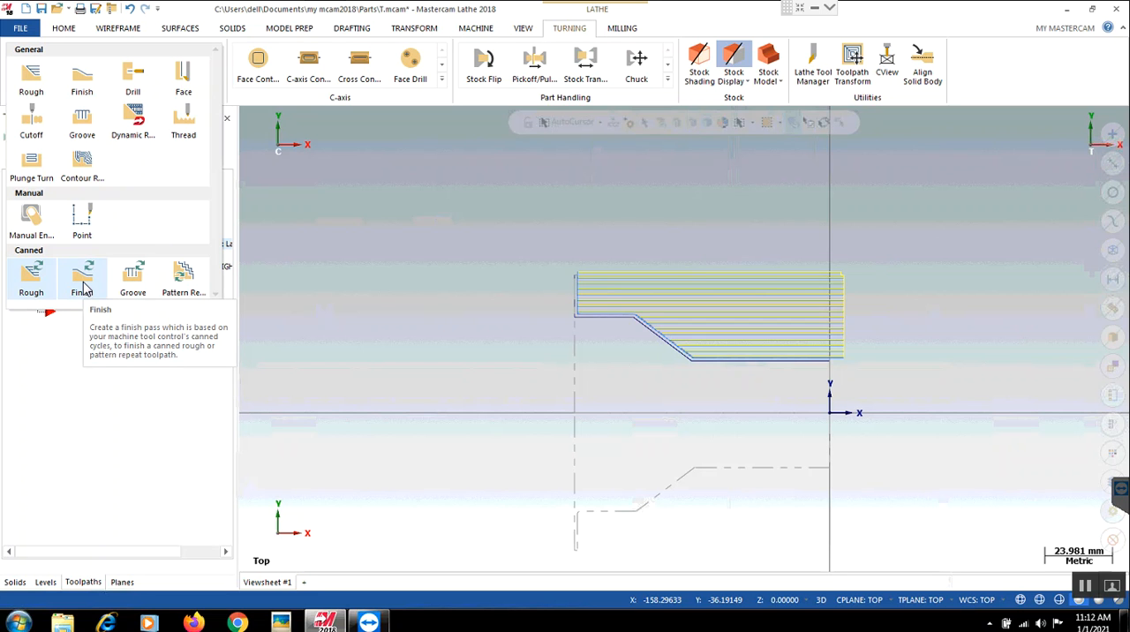
click(83, 286)
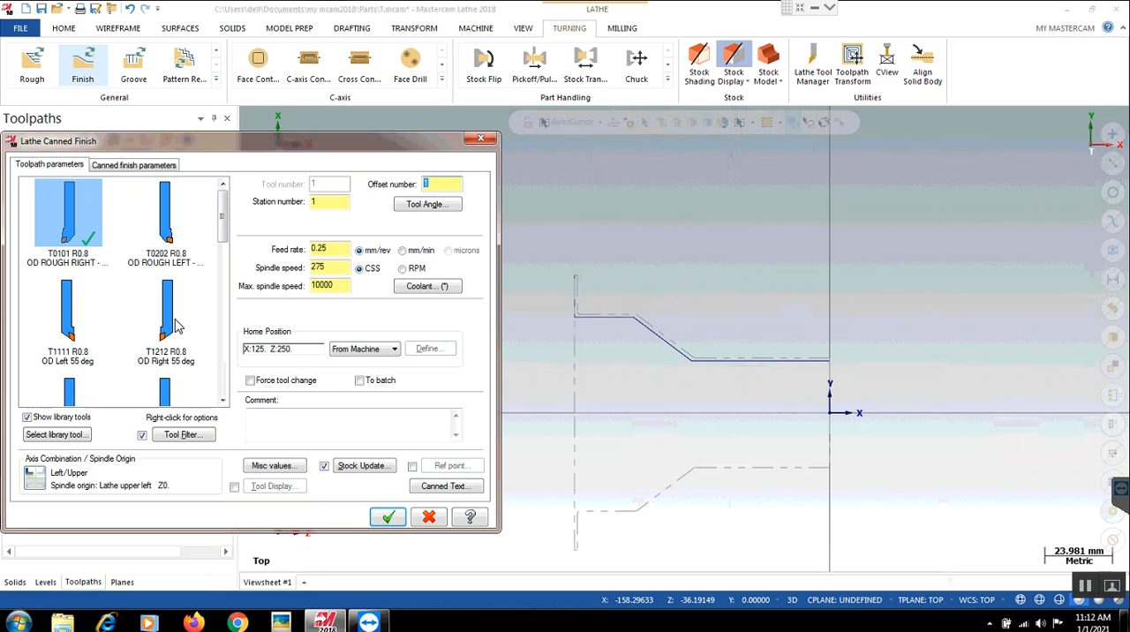
mouse_move(178, 351)
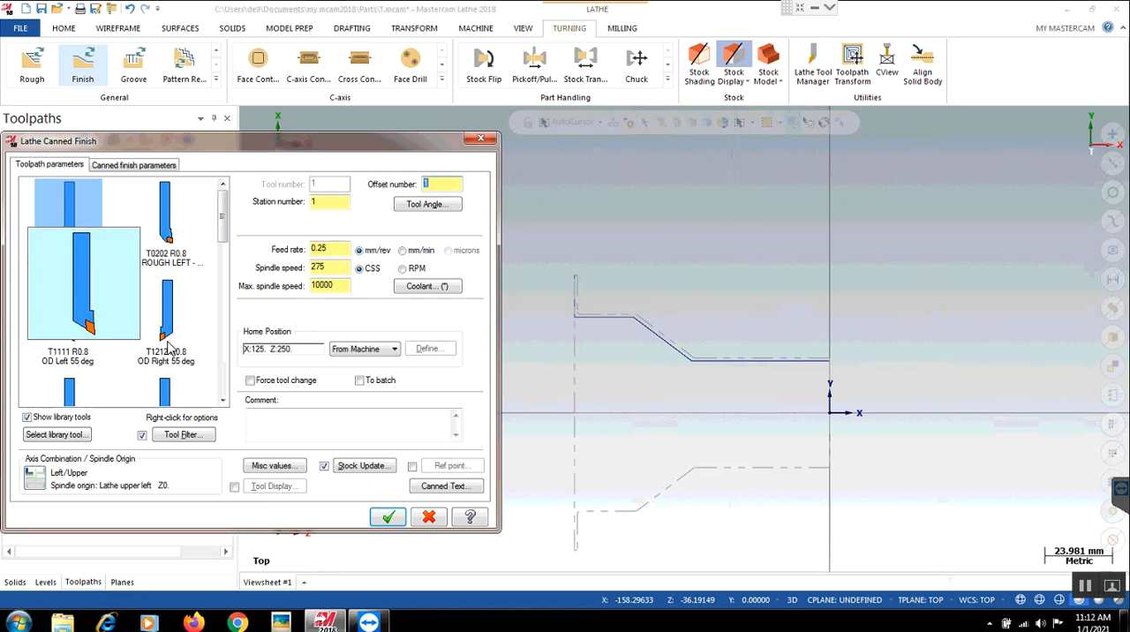
click(168, 346)
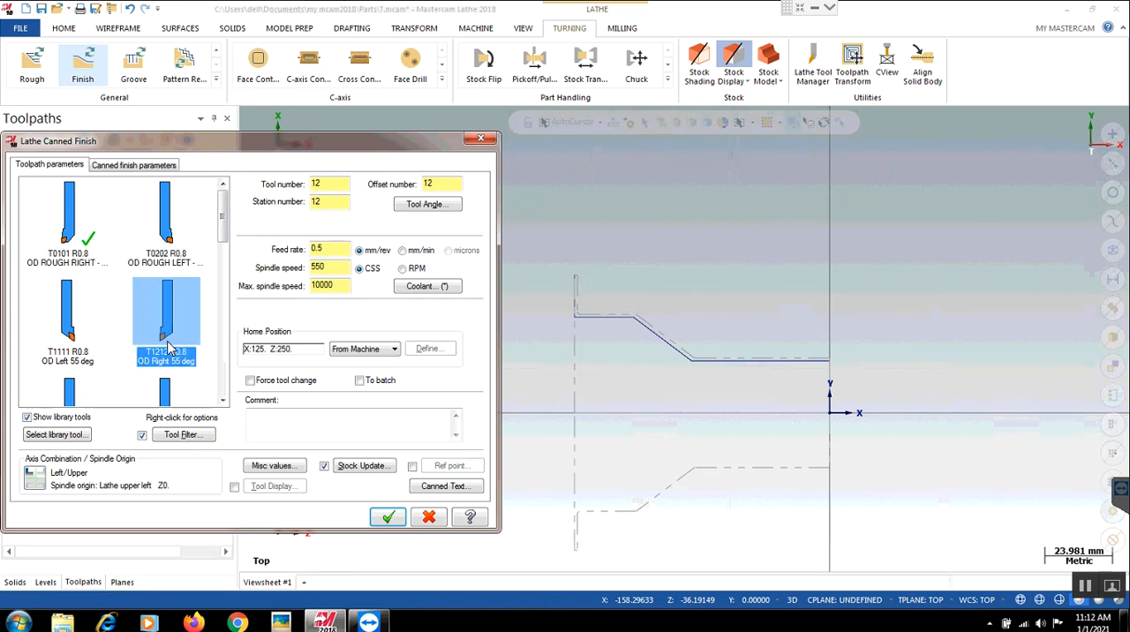
click(124, 169)
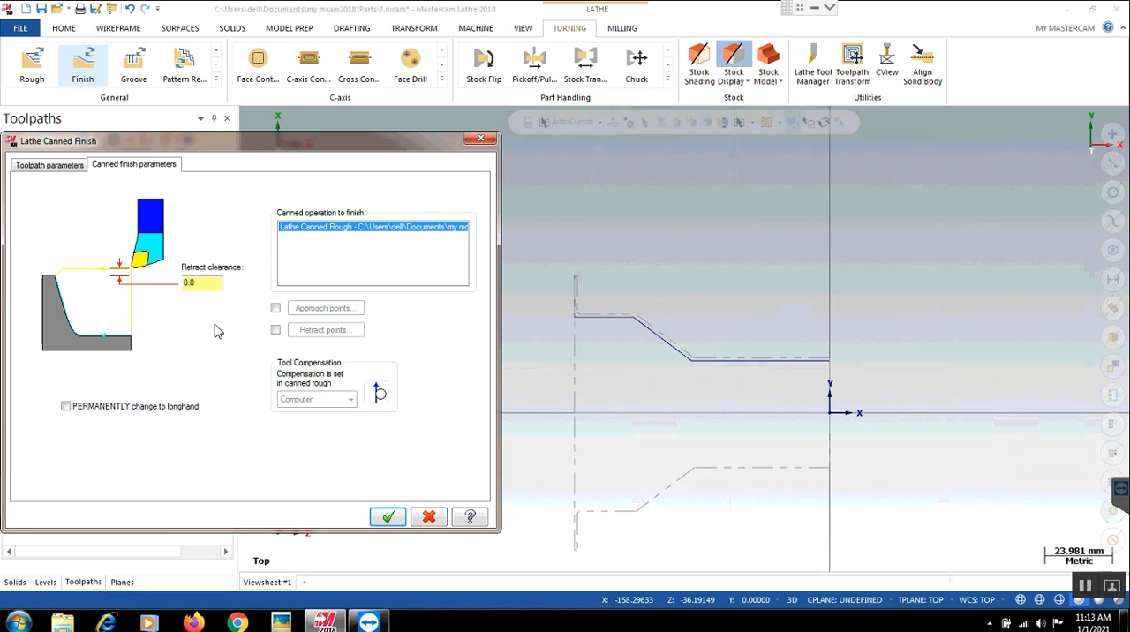
click(389, 518)
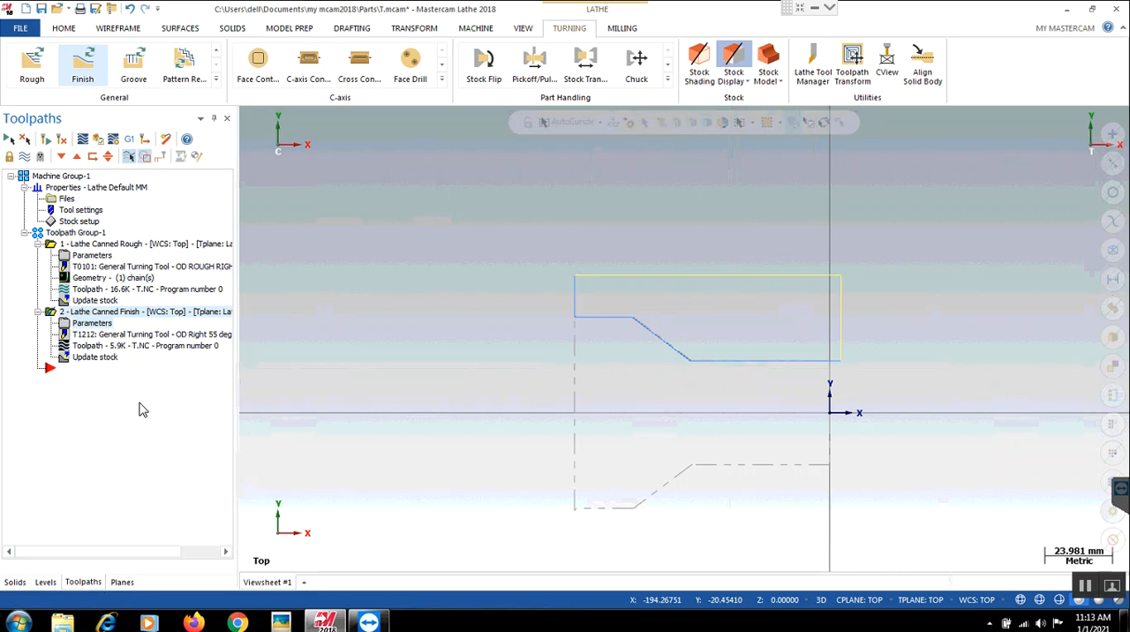
- Set the canned finish toolpath's retract clearance to 2 and regenerate the toolpath
click(92, 323)
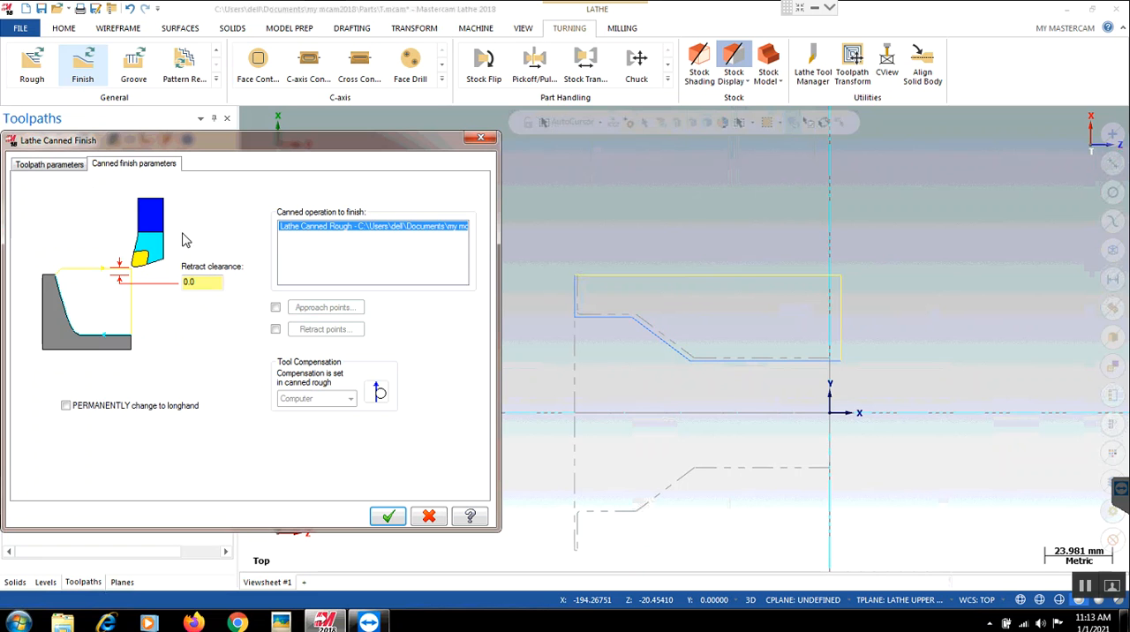
click(66, 173)
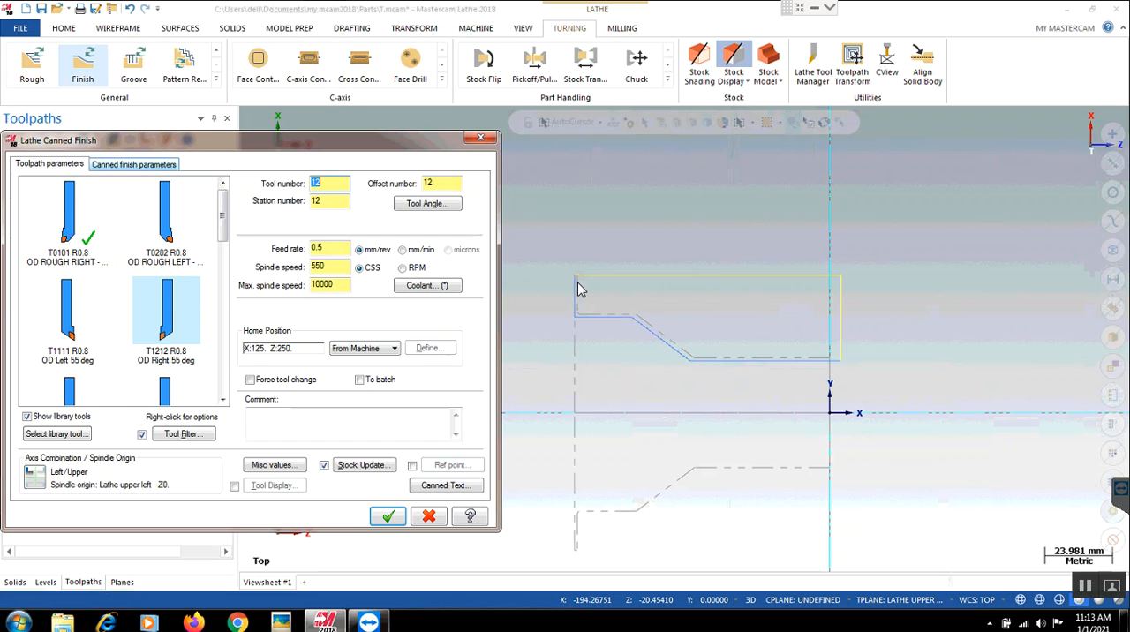
key(ctrl+Tab)
click(205, 284)
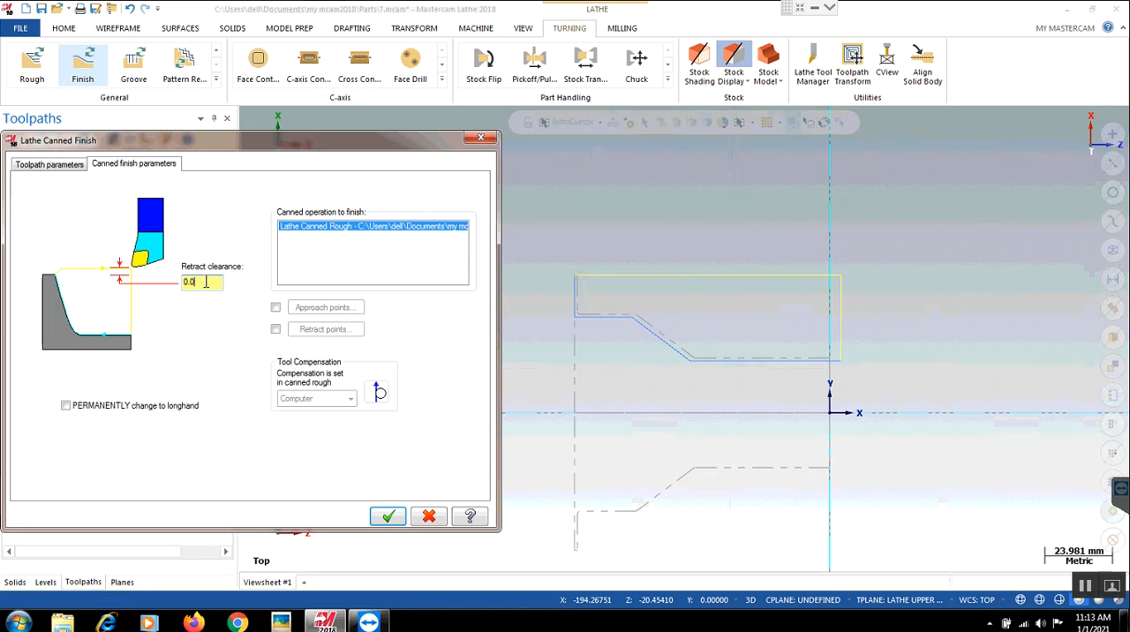
key(ctrl+a)
key(BackSpace)
text(2)
click(397, 516)
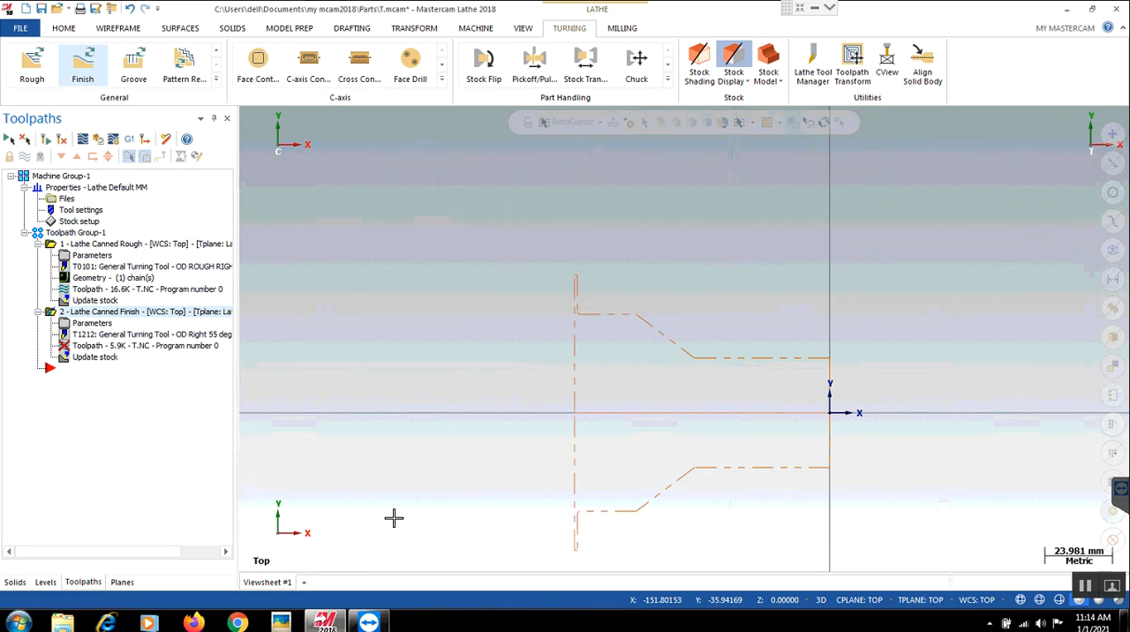
click(62, 142)
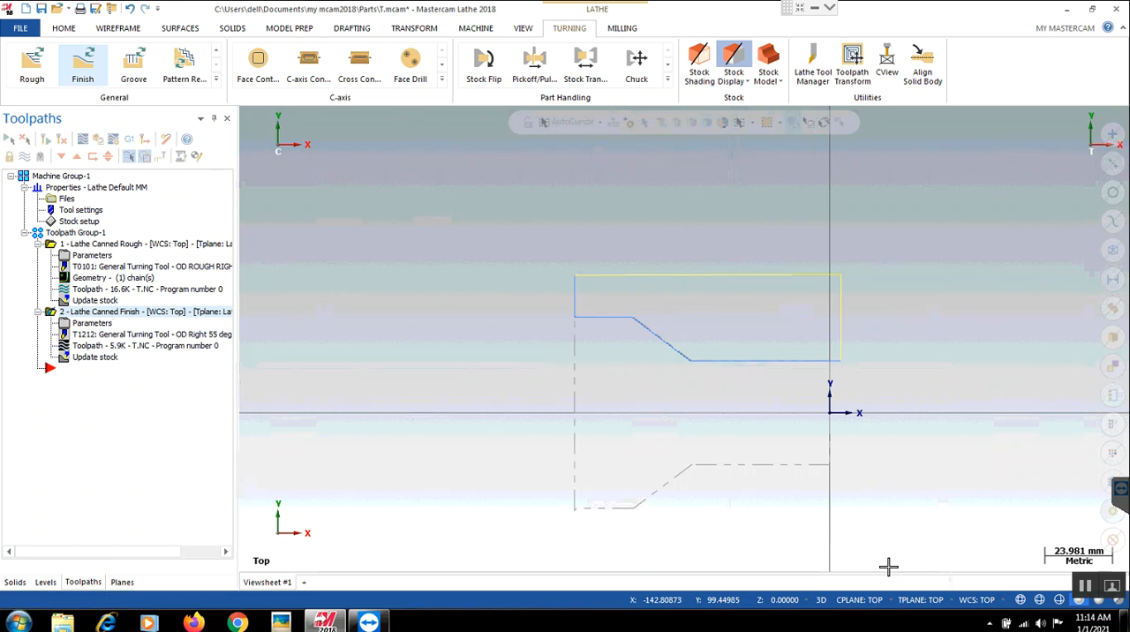
click(218, 84)
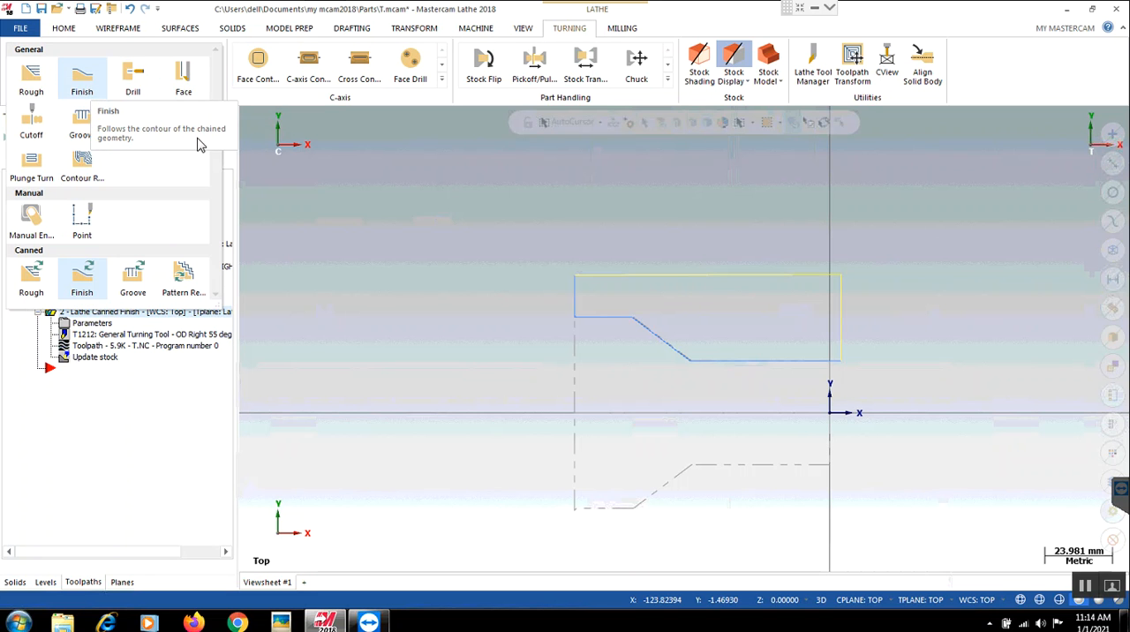
click(458, 276)
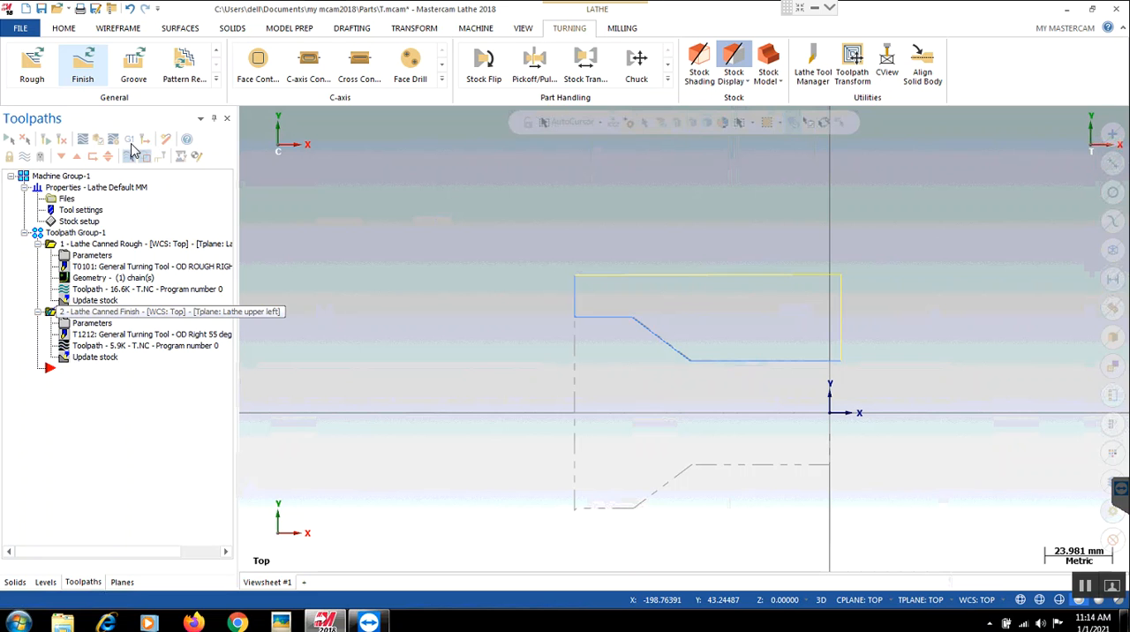
- Post all operations to the NC file T.NC and look through the generated G-code
click(130, 143)
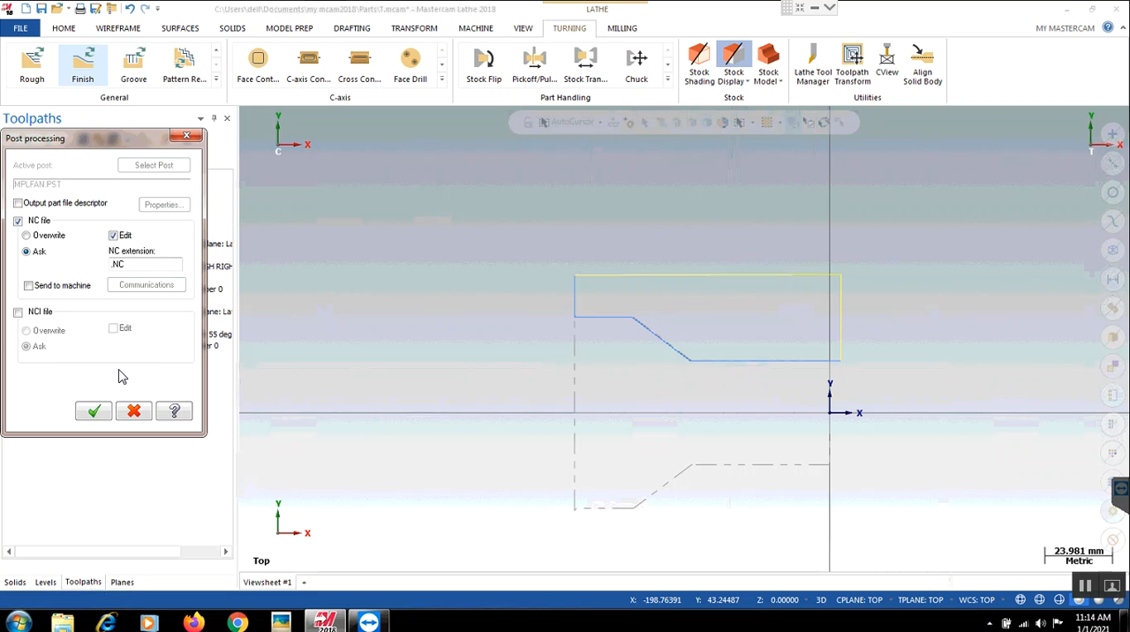
key(Return)
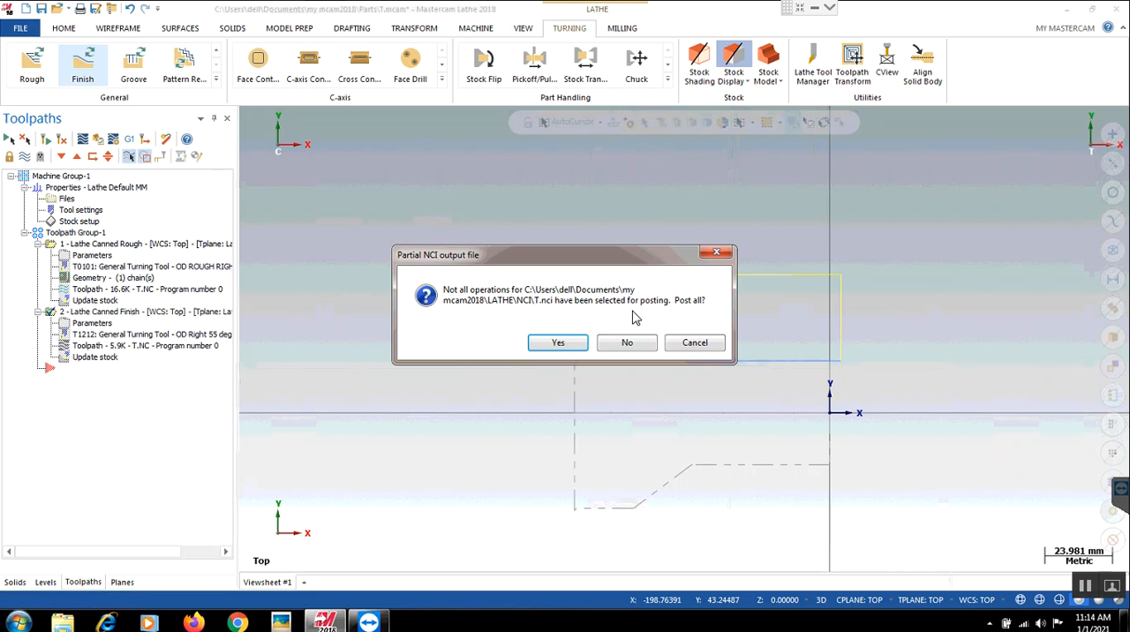
click(560, 344)
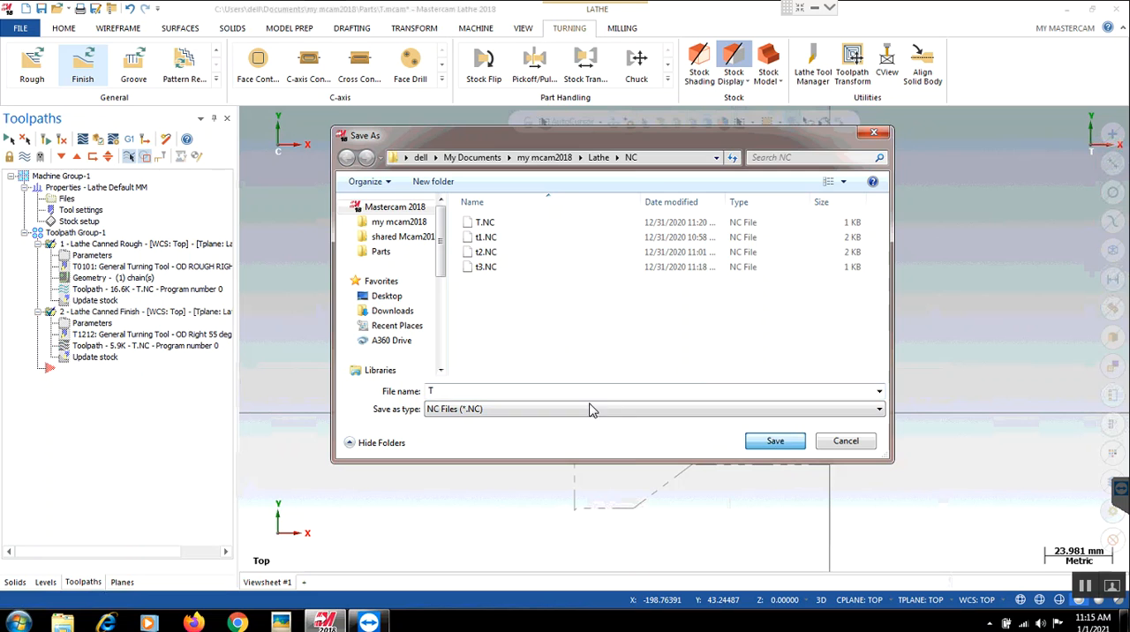
click(782, 445)
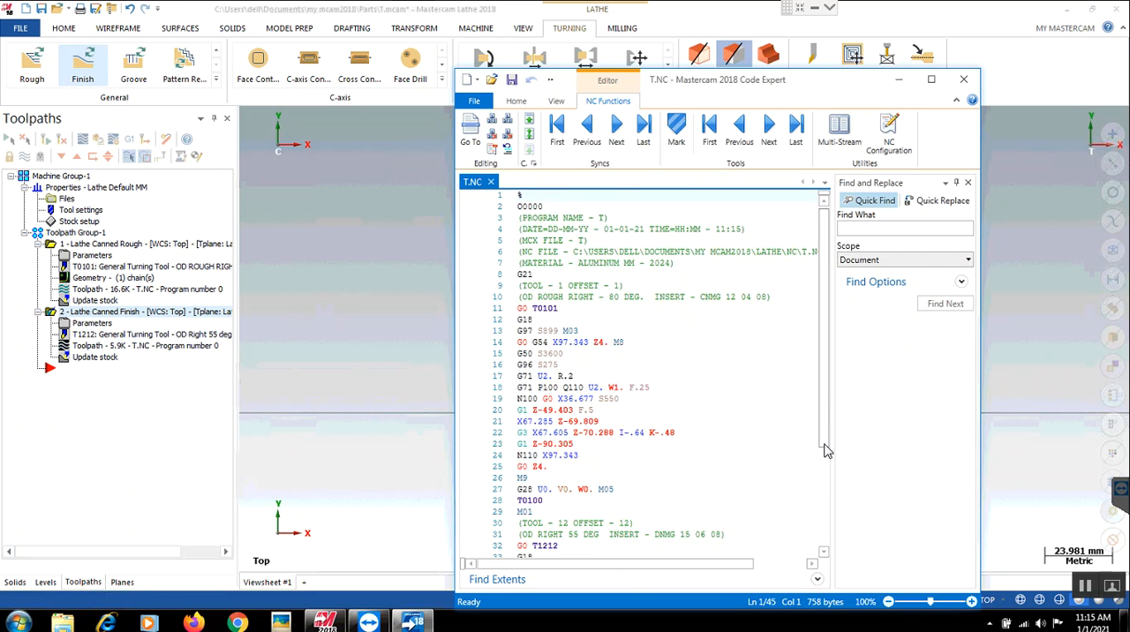
click(825, 532)
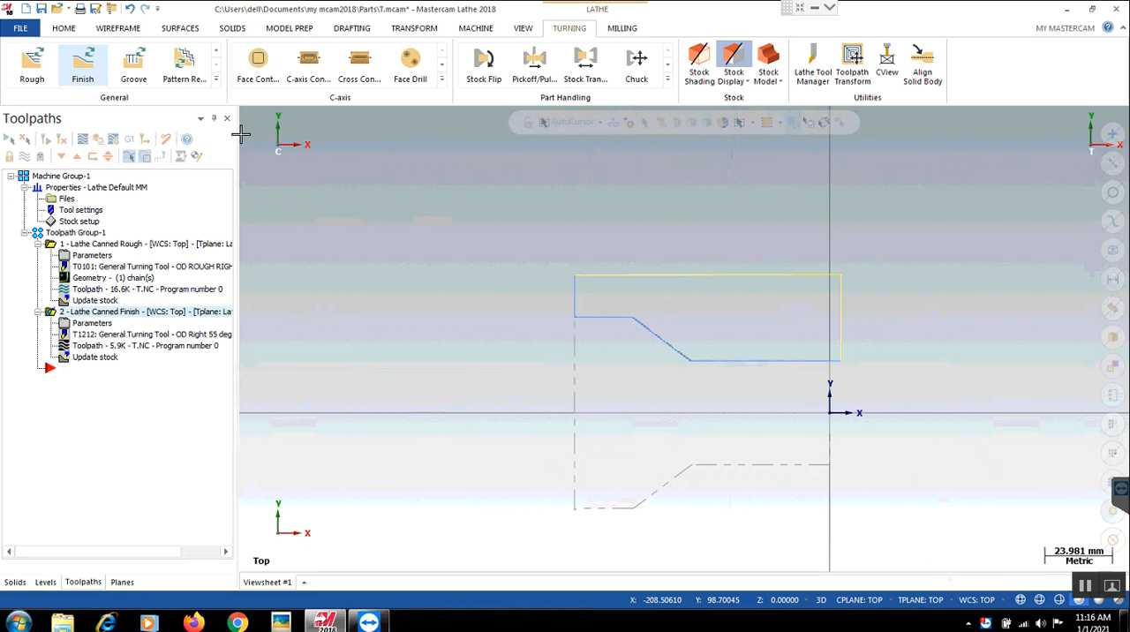
click(216, 79)
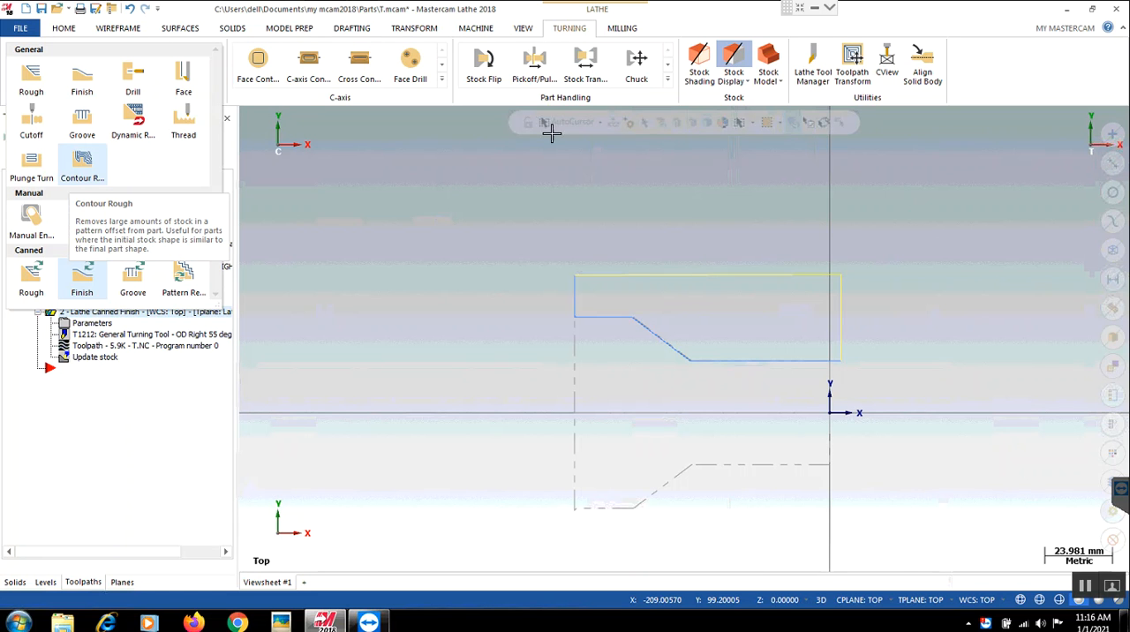
click(922, 466)
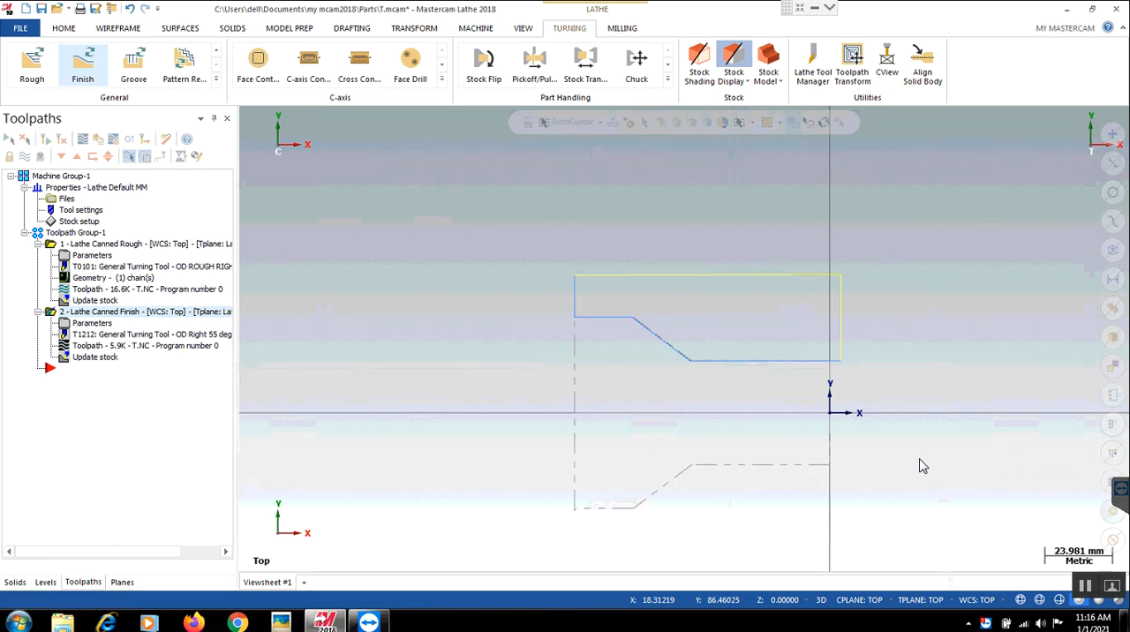